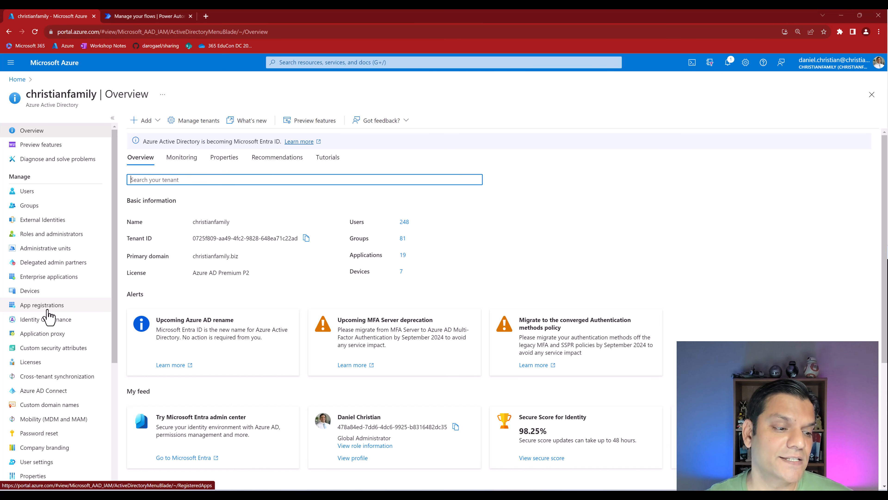
- From App registrations' All applications list, open the Register an application form
{"action": "left_click", "coordinate": [48, 309]}
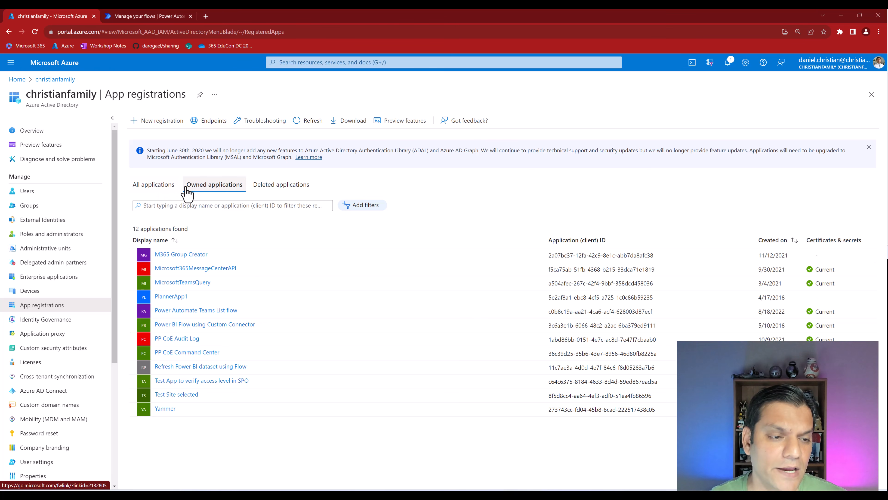
{"action": "left_click", "coordinate": [174, 191]}
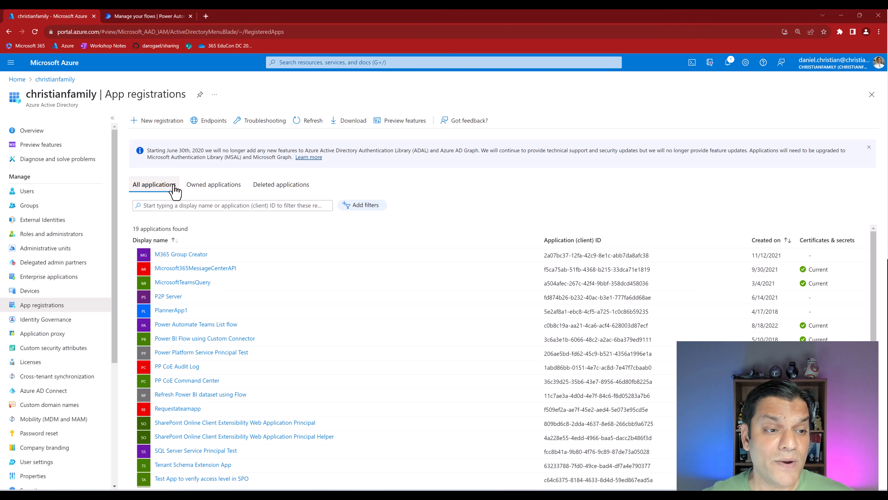
{"action": "left_click", "coordinate": [173, 128]}
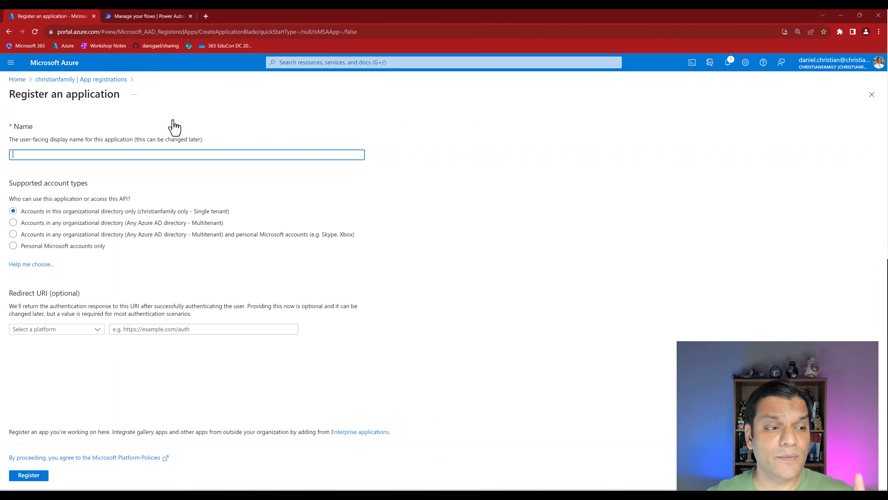
- Register the single-tenant app named 'Power Platform Service Principal Live Demo'
{"action": "type", "text": "Power Platform Service Principal Live Demo"}
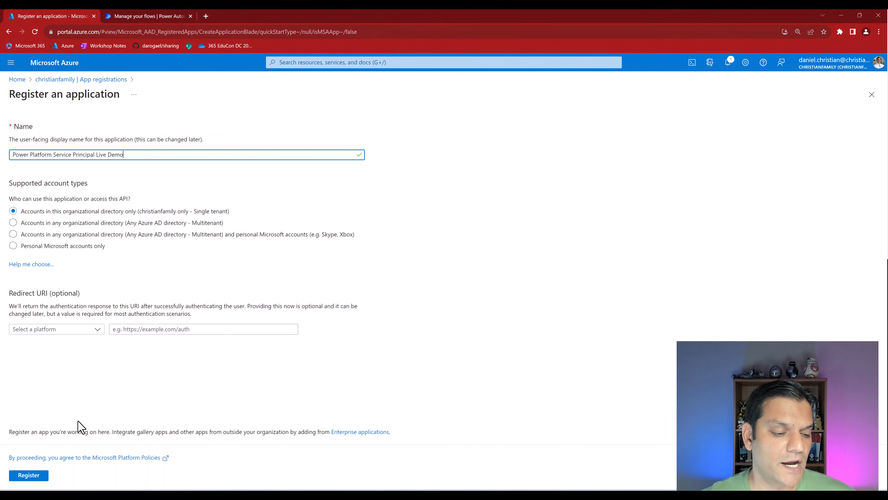
{"action": "left_click", "coordinate": [28, 475]}
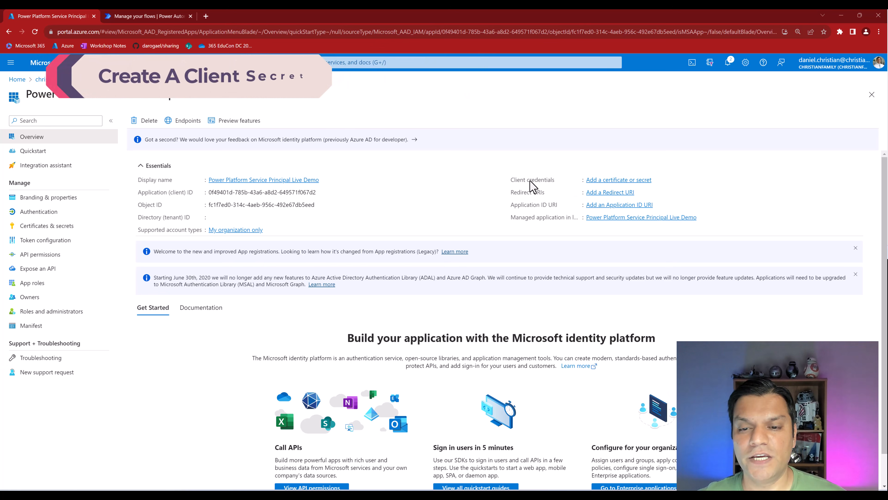
- Add a client secret 'Power Platform Service Principal Live Demo' expiring in 730 days (24 months)
{"action": "left_click", "coordinate": [601, 180]}
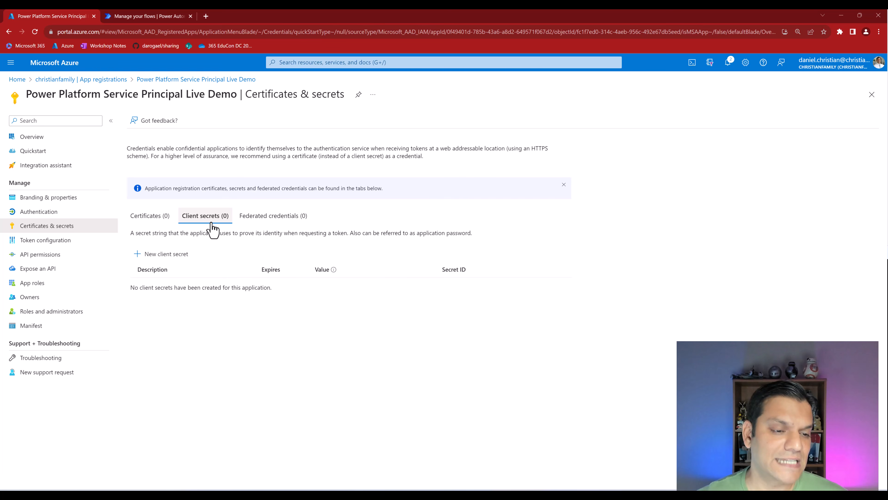
{"action": "left_click", "coordinate": [160, 258]}
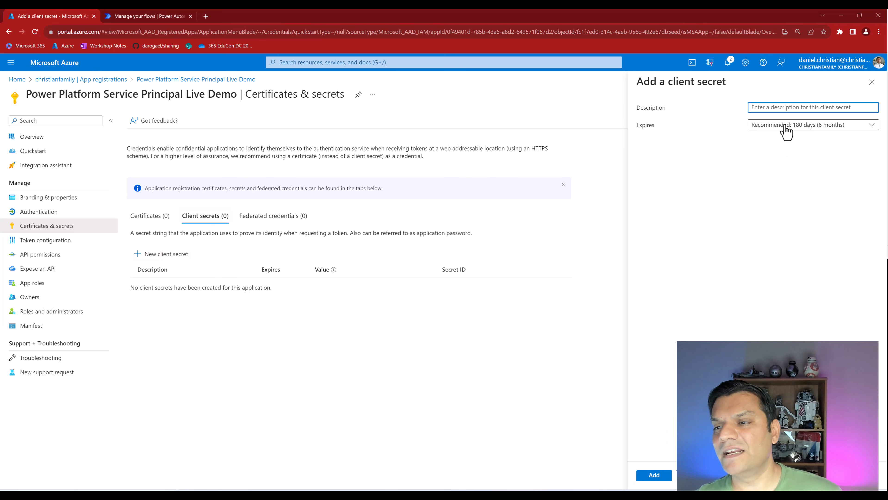
{"action": "type", "text": "Power Platform Service Principal Live Demo"}
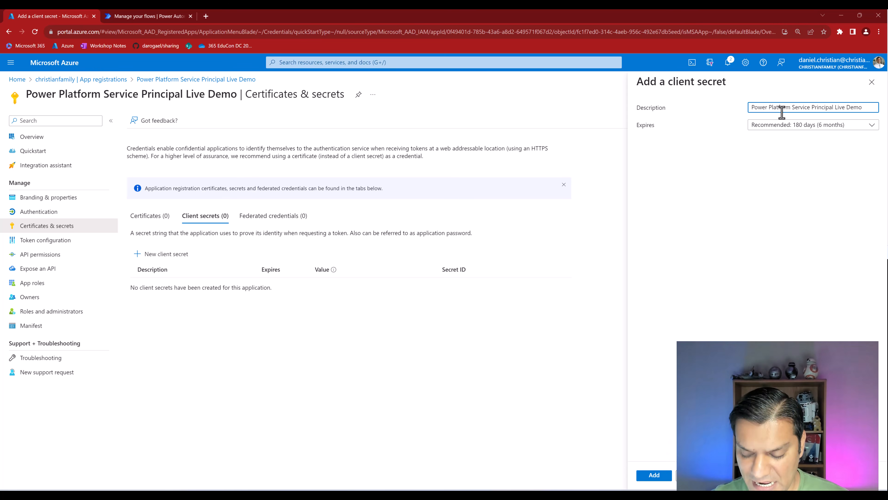
{"action": "left_click", "coordinate": [769, 126]}
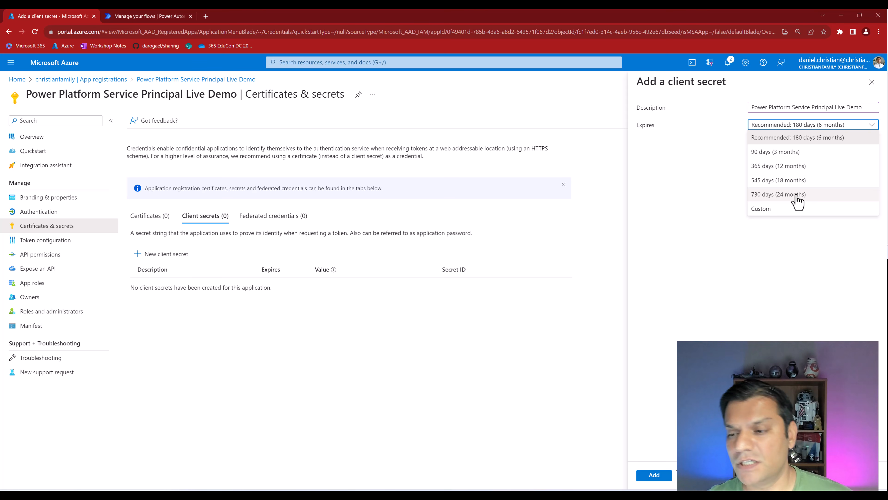
{"action": "left_click", "coordinate": [797, 202]}
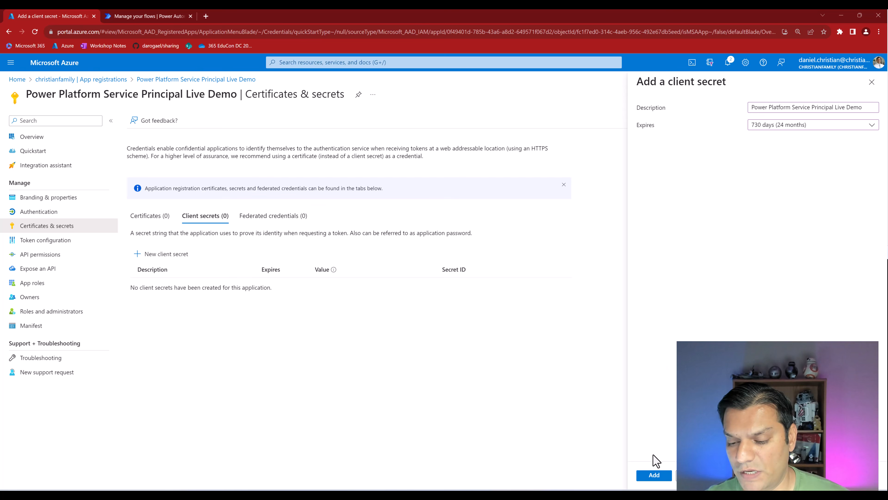
{"action": "left_click", "coordinate": [659, 475]}
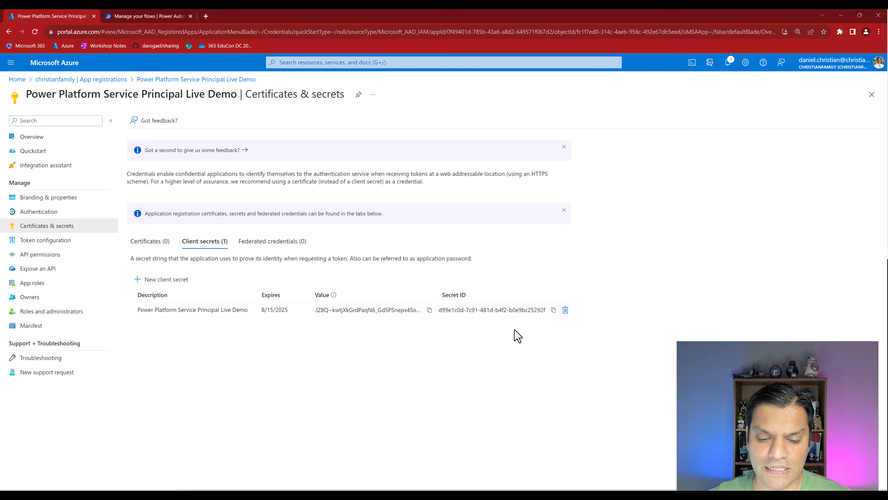
- Paste the client secret's value into the notes under a relabelled 'Secret Value:' line
{"action": "key", "text": "alt+Tab"}
{"action": "left_click_drag", "start_coordinate": [522, 180], "coordinate": [551, 193]}
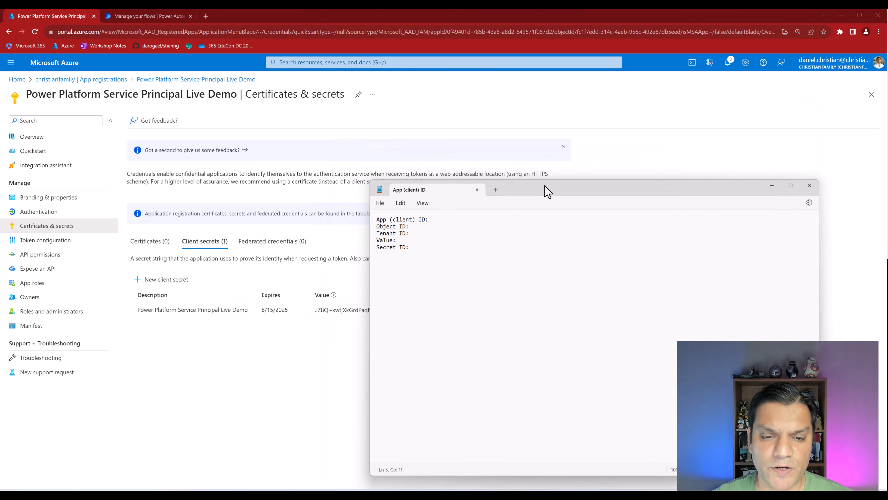
{"action": "left_click", "coordinate": [292, 353]}
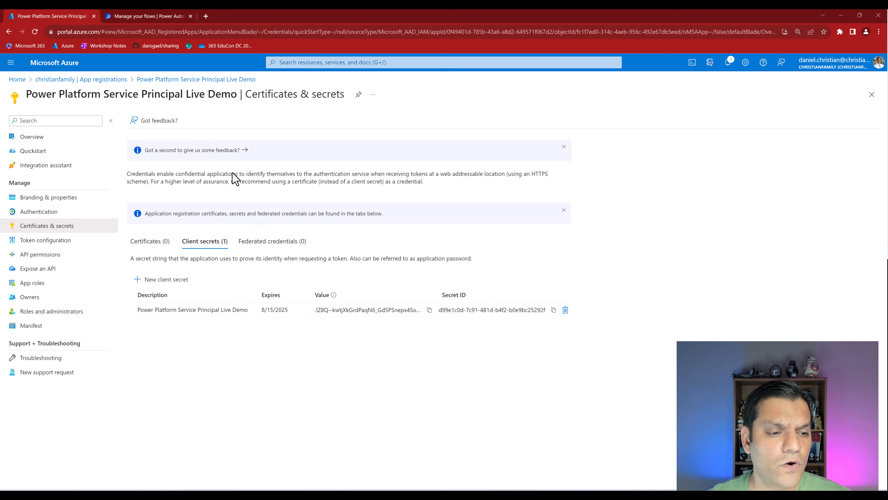
{"action": "left_click", "coordinate": [429, 310]}
{"action": "key", "text": "alt+Tab"}
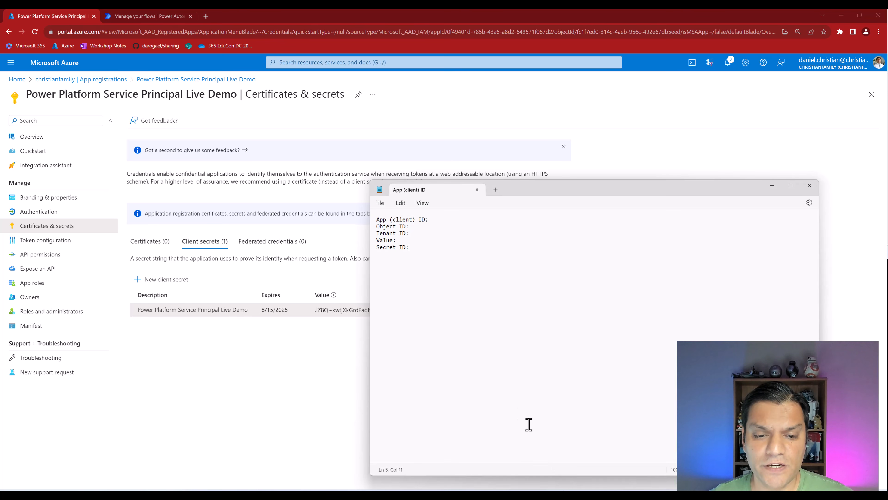
{"action": "left_click", "coordinate": [420, 242]}
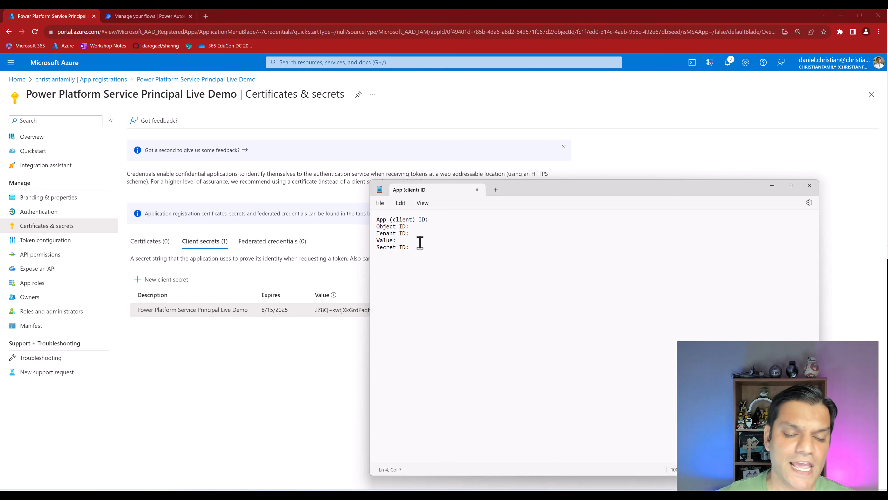
{"action": "key", "text": "Home"}
{"action": "type", "text": "Secre"}
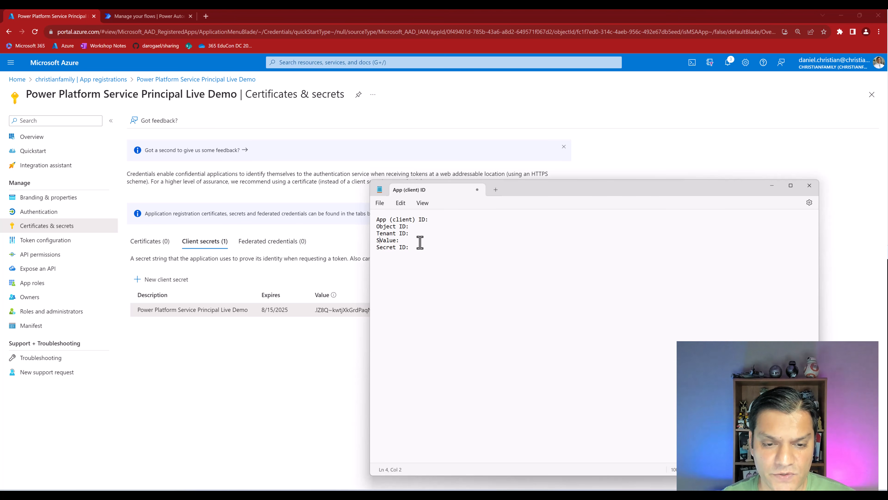
{"action": "type", "text": "t Value:"}
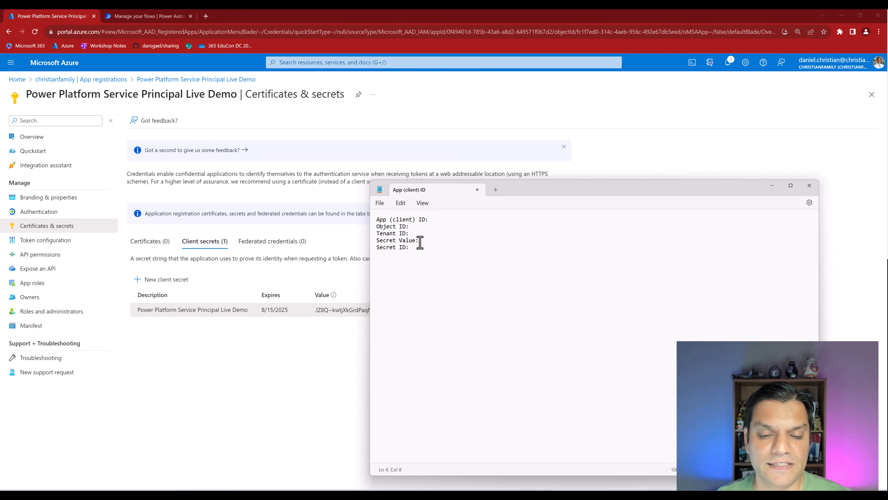
{"action": "key", "text": "ctrl+v"}
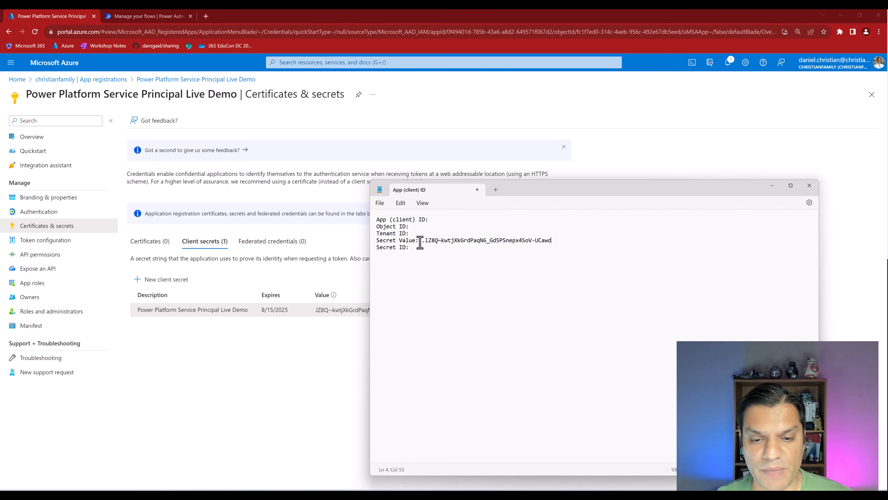
- Paste the client secret's Secret ID into the notes after its Secret ID label
{"action": "left_click_drag", "start_coordinate": [522, 190], "coordinate": [580, 197]}
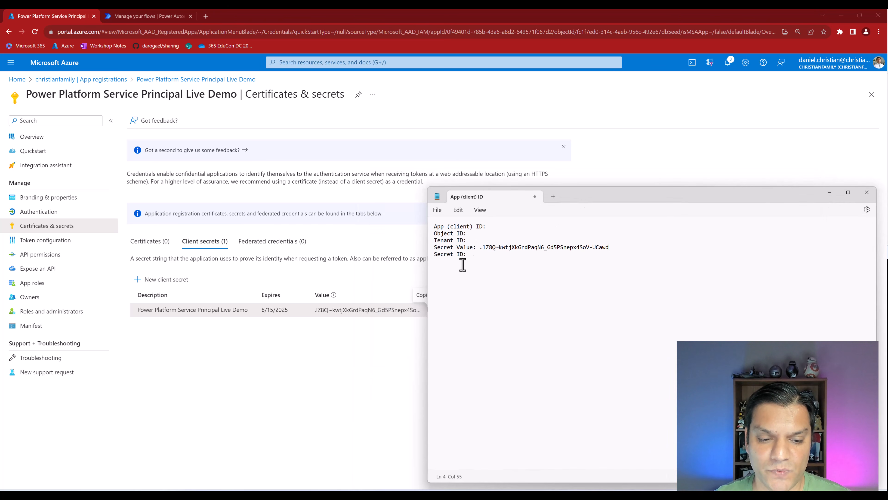
{"action": "left_click", "coordinate": [379, 346]}
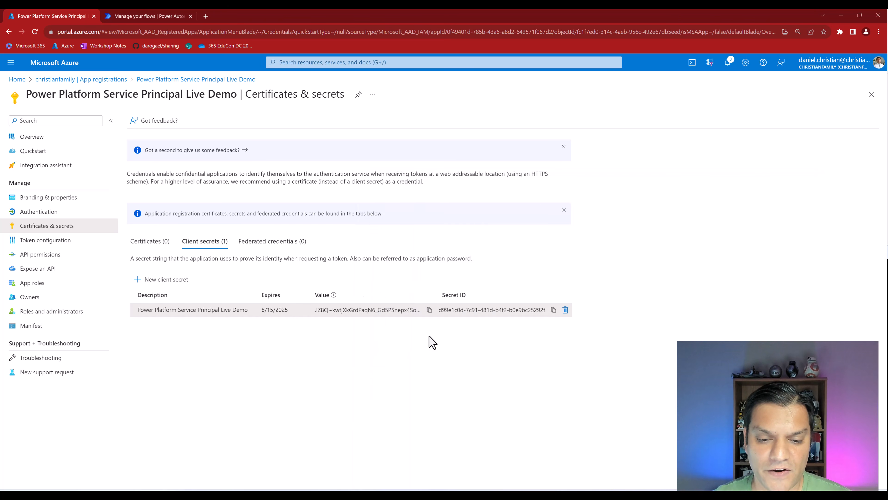
{"action": "left_click", "coordinate": [553, 310]}
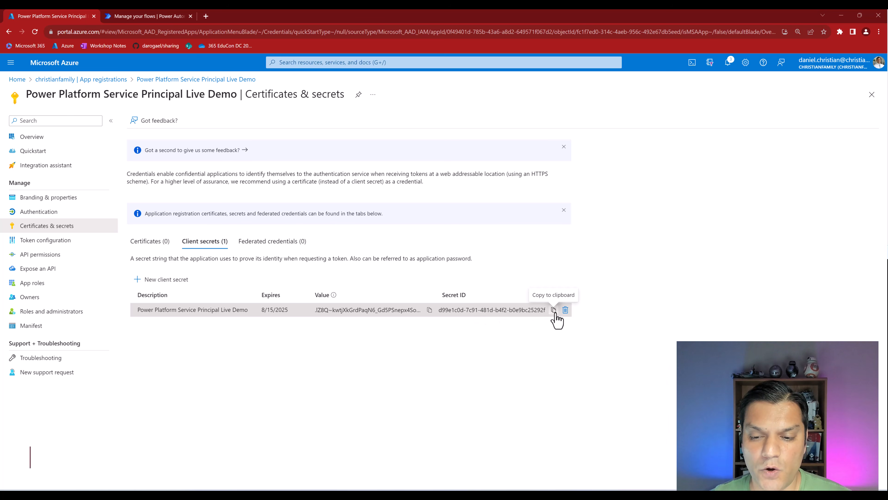
{"action": "key", "text": "alt+Tab"}
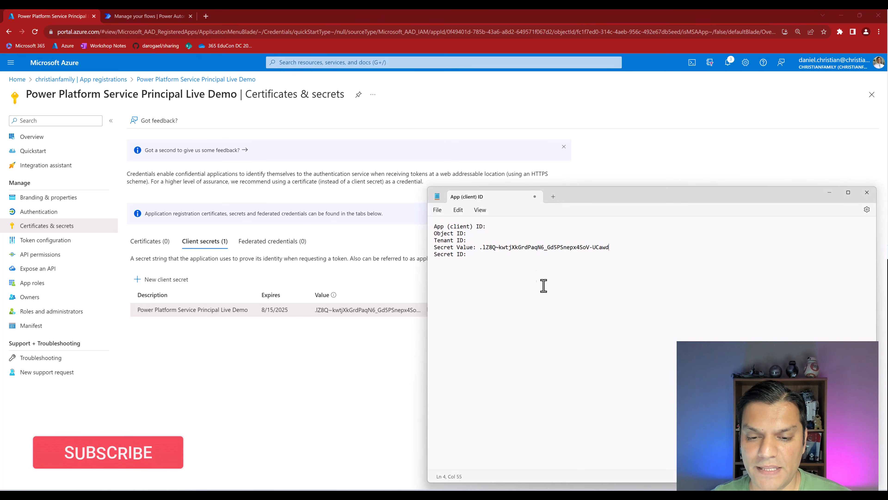
{"action": "left_click", "coordinate": [530, 256]}
{"action": "key", "text": "ctrl+v"}
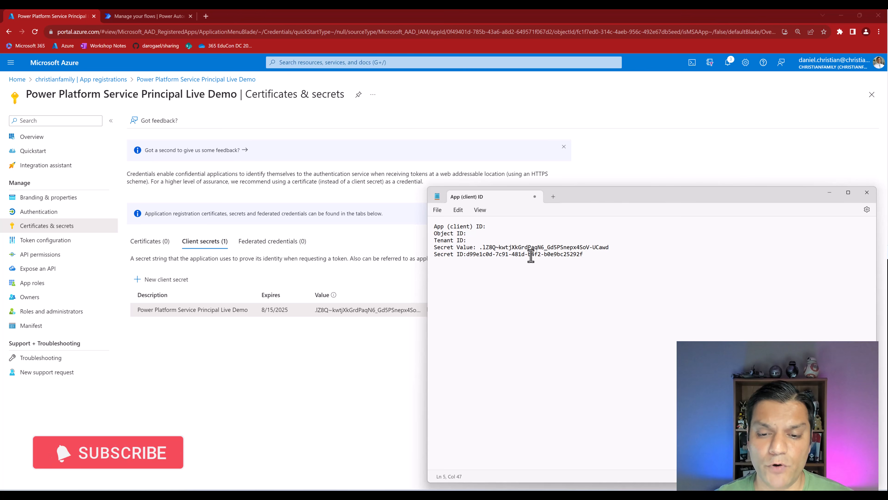
{"action": "key", "text": "Left"}
{"action": "key", "text": "Left"}
{"action": "key", "text": "Left"}
{"action": "key", "text": "Left"}
{"action": "key", "text": "Left"}
{"action": "key", "text": "Left"}
{"action": "key", "text": "Left"}
{"action": "key", "text": "Left"}
{"action": "key", "text": "Left"}
{"action": "key", "text": "Left"}
{"action": "key", "text": "Left"}
{"action": "key", "text": "Left"}
{"action": "key", "text": "Left"}
{"action": "key", "text": "Left"}
{"action": "key", "text": "Left"}
{"action": "key", "text": "Left"}
{"action": "key", "text": "Left"}
{"action": "key", "text": "Left"}
{"action": "key", "text": "Left"}
{"action": "key", "text": "Left"}
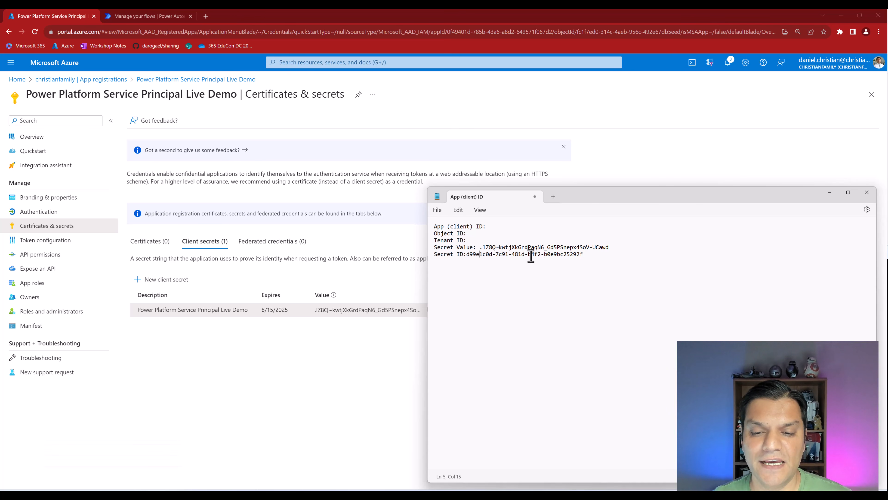
{"action": "left_click", "coordinate": [323, 443]}
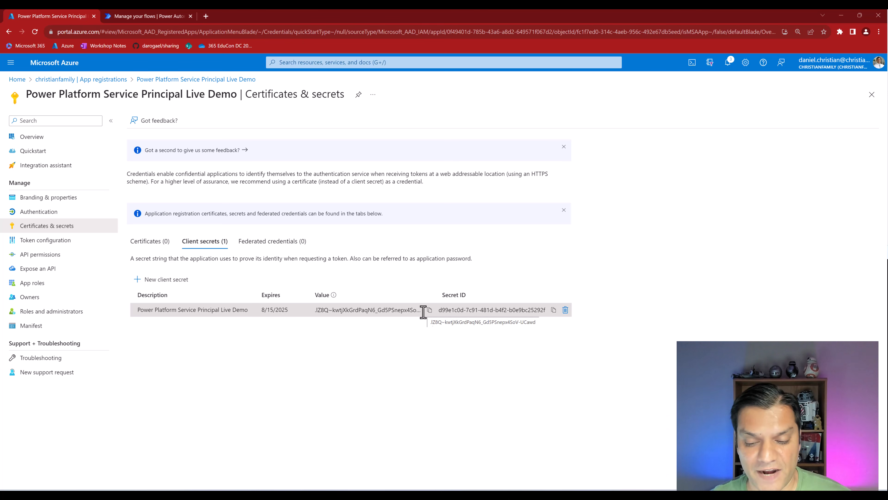
- Paste the app's Application (client) ID from its overview into the notes
{"action": "left_click", "coordinate": [34, 143]}
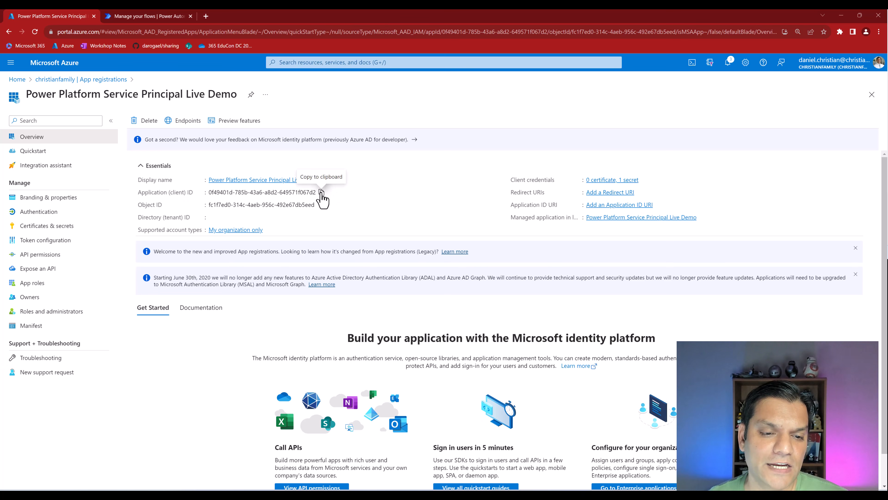
{"action": "left_click", "coordinate": [322, 193]}
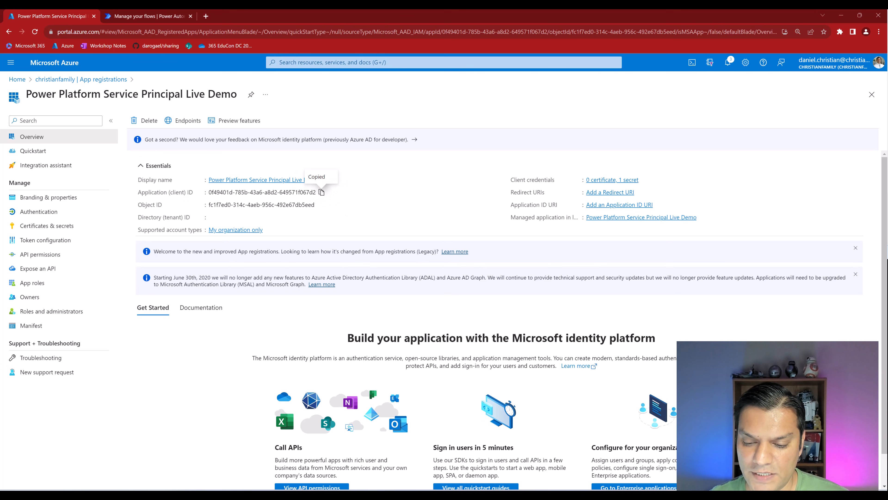
{"action": "key", "text": "alt+Tab"}
{"action": "left_click", "coordinate": [492, 227]}
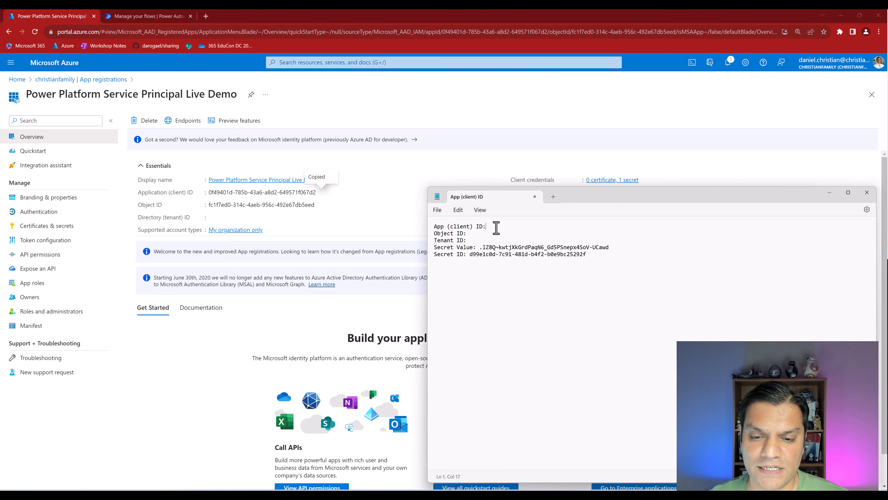
{"action": "key", "text": "ctrl+v"}
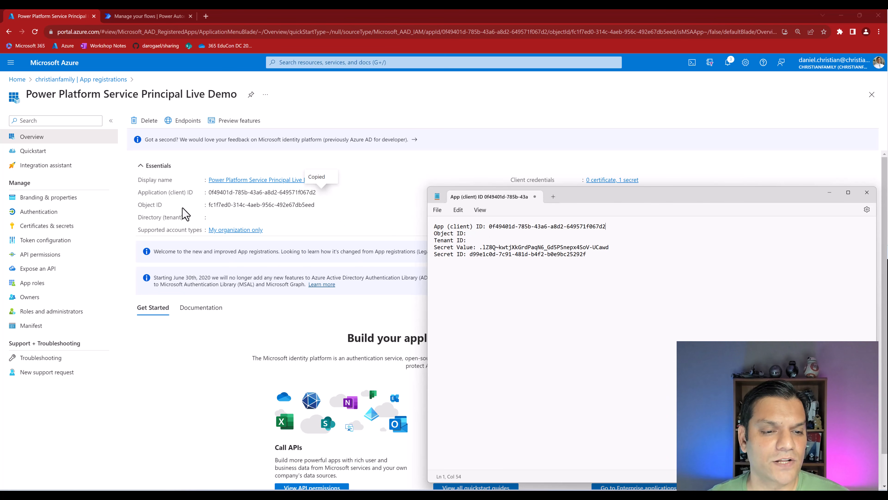
- Paste the app's object ID into the notes and copy the directory tenant ID
{"action": "left_click", "coordinate": [319, 205]}
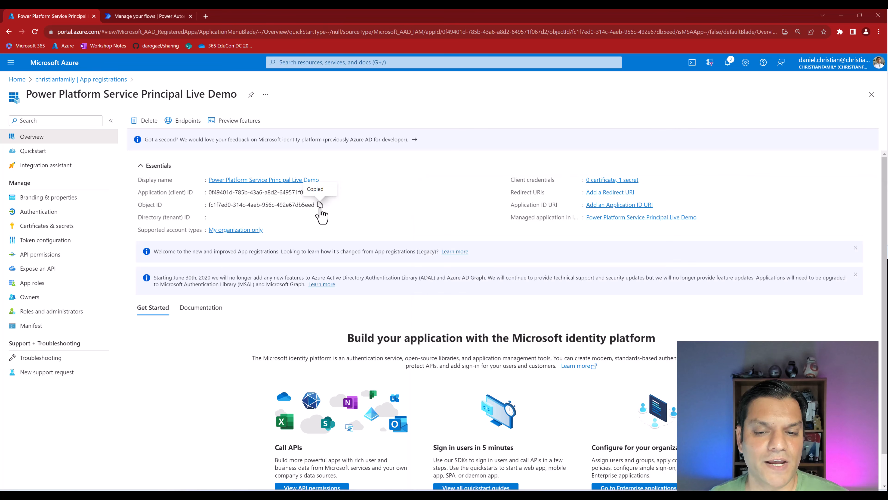
{"action": "key", "text": "alt+Tab"}
{"action": "left_click", "coordinate": [491, 234]}
{"action": "key", "text": "ctrl+v"}
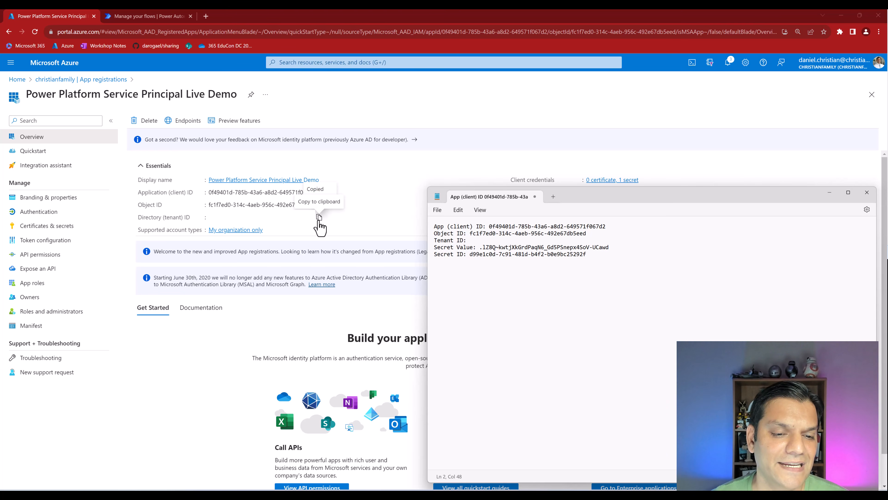
{"action": "left_click", "coordinate": [319, 217]}
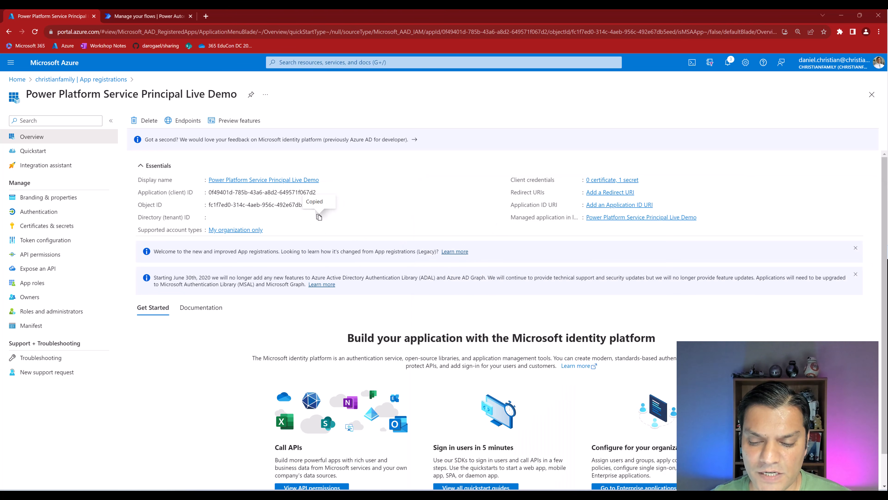
{"action": "key", "text": "alt+Tab"}
{"action": "left_click", "coordinate": [482, 240]}
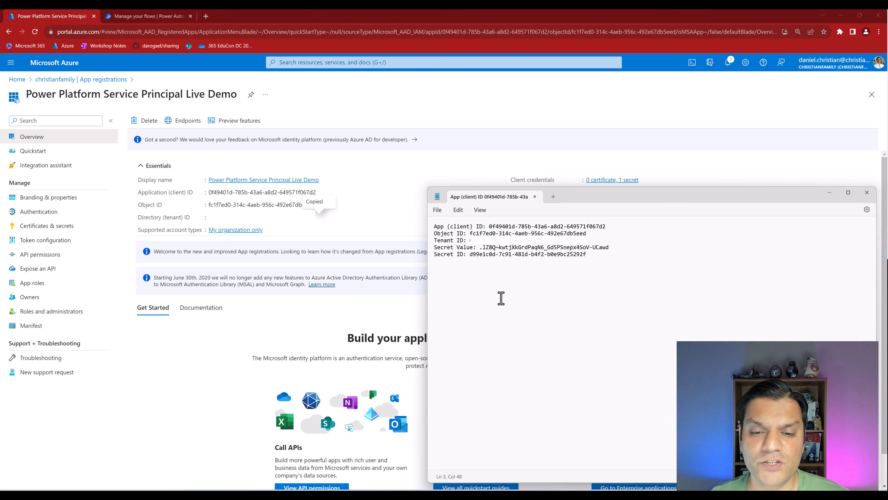
- Separate the client ID, tenant ID and secret lines with blank lines, then view API permissions
{"action": "left_click", "coordinate": [625, 229]}
{"action": "key", "text": "Return"}
{"action": "key", "text": "ctrl+v"}
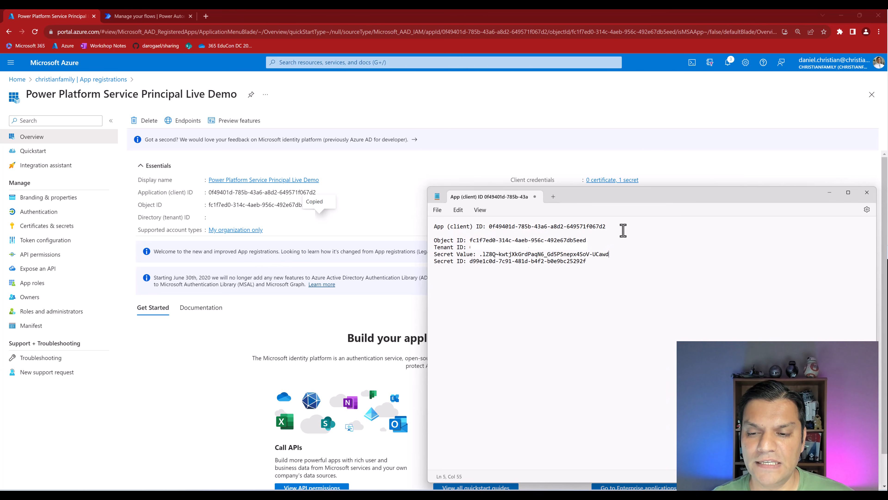
{"action": "key", "text": "Up"}
{"action": "key", "text": "Return"}
{"action": "key", "text": "End"}
{"action": "key", "text": "Return"}
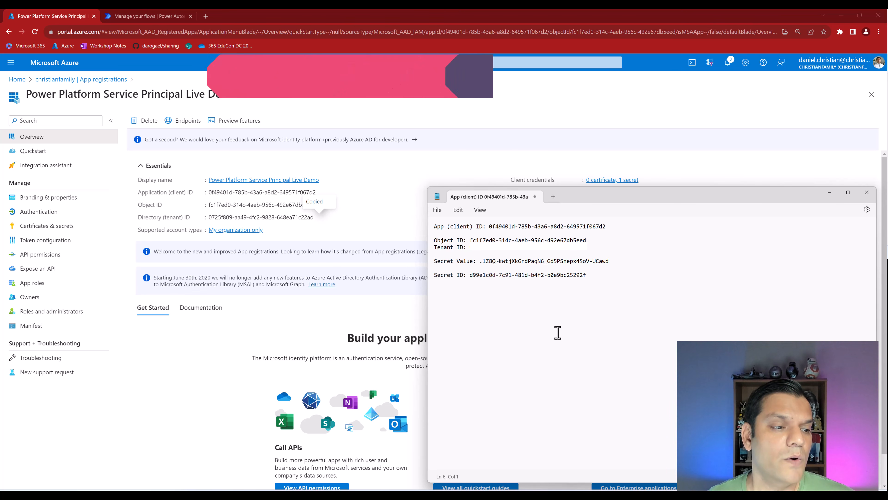
{"action": "left_click", "coordinate": [54, 260]}
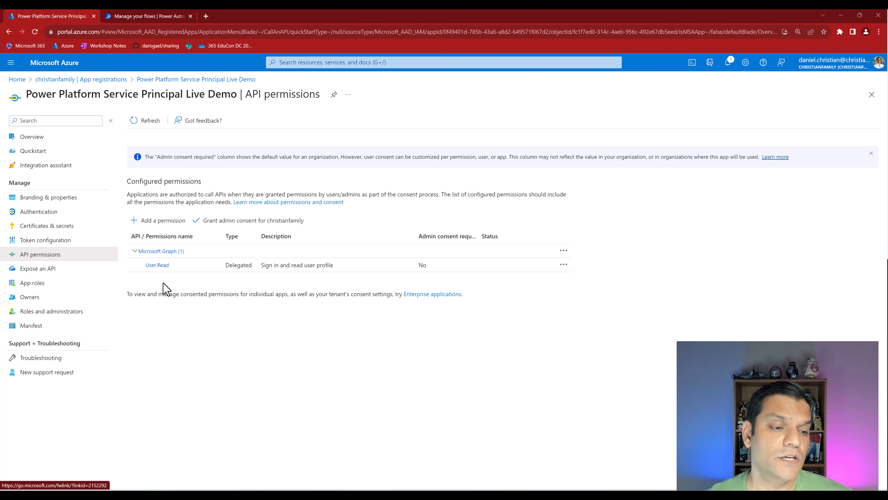
- Pick the Dynamics CRM API and tick its delegated user_impersonation permission
{"action": "left_click", "coordinate": [159, 223]}
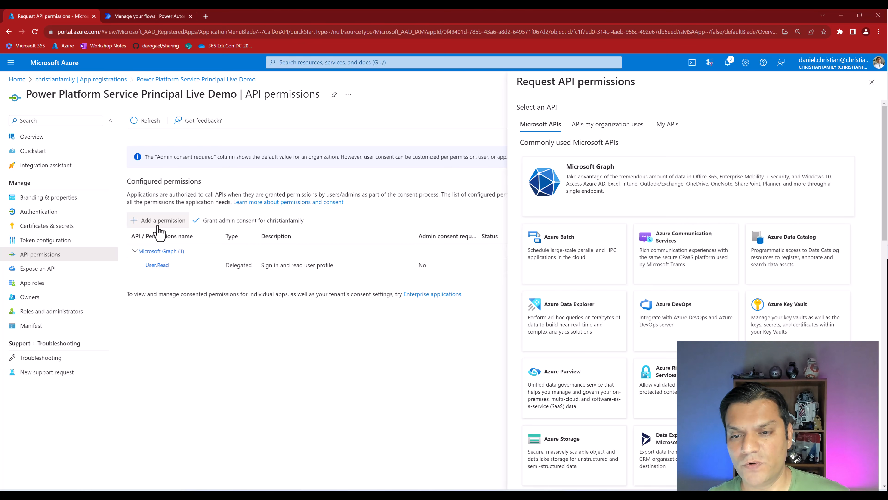
{"action": "scroll", "coordinate": [654, 320], "scroll_direction": "down", "scroll_amount": 2}
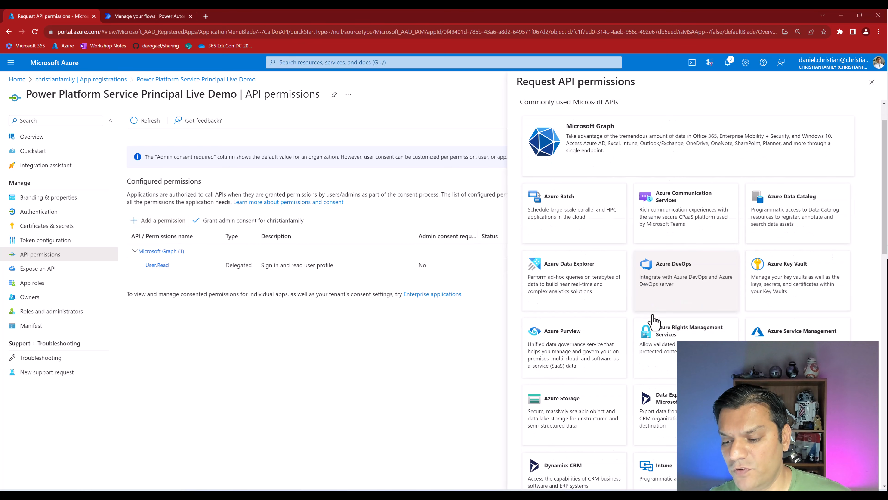
{"action": "scroll", "coordinate": [653, 320], "scroll_direction": "down", "scroll_amount": 3}
{"action": "scroll", "coordinate": [656, 321], "scroll_direction": "down", "scroll_amount": 1}
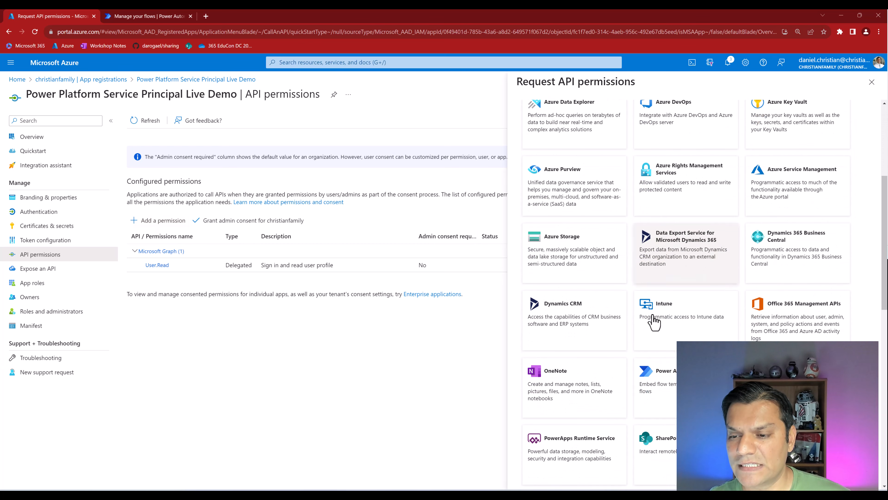
{"action": "left_click", "coordinate": [570, 323]}
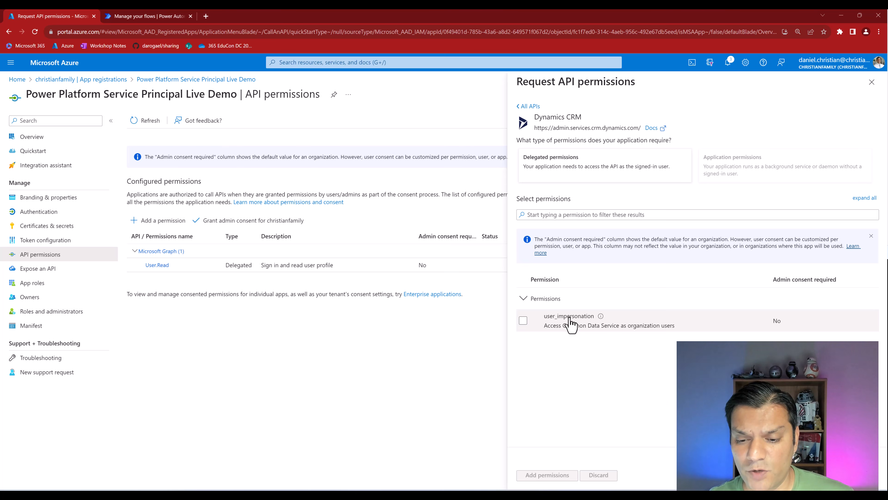
{"action": "left_click", "coordinate": [523, 322]}
{"action": "left_click", "coordinate": [522, 321]}
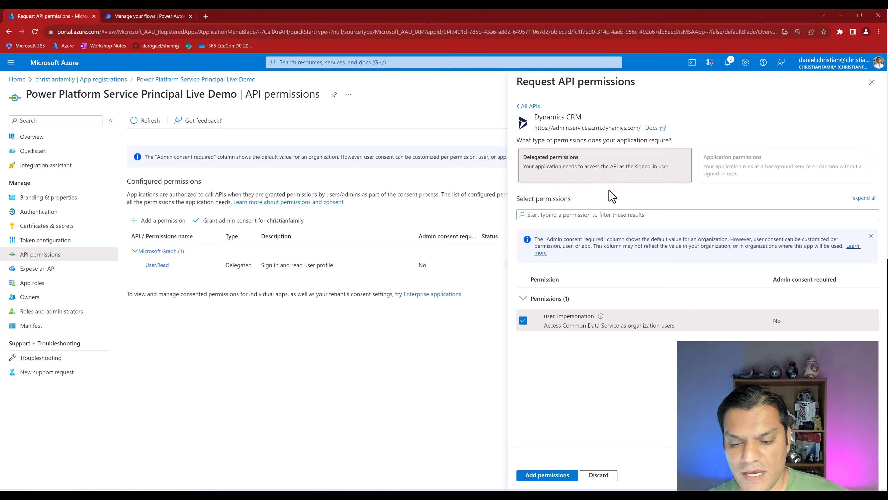
- Add the Dynamics CRM permission, grant tenant-wide admin consent, and return to Power Automate
{"action": "left_click", "coordinate": [542, 480]}
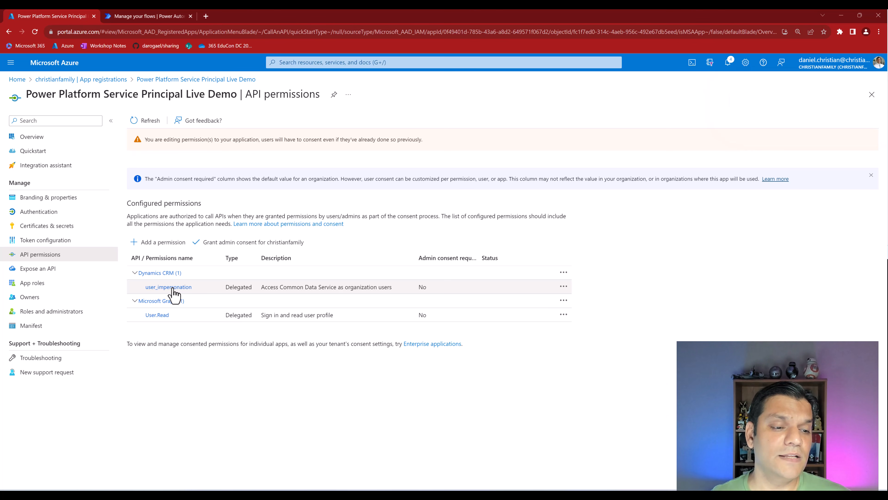
{"action": "left_click", "coordinate": [214, 249]}
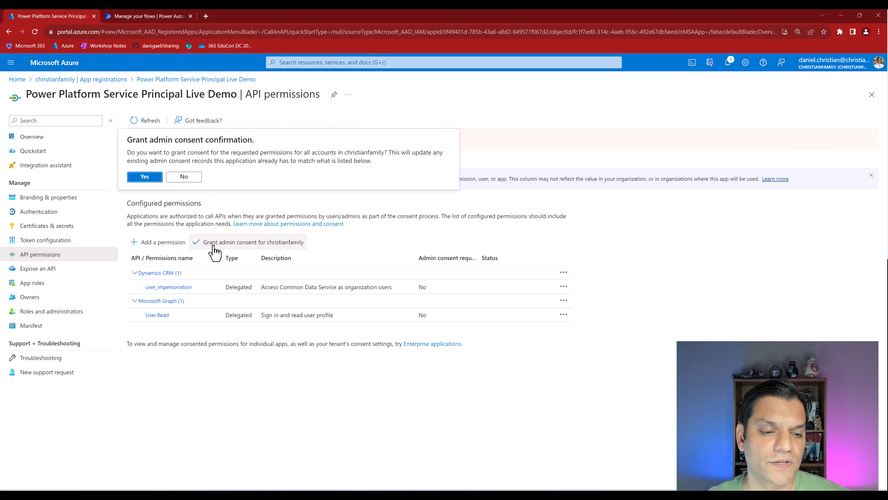
{"action": "left_click", "coordinate": [154, 177]}
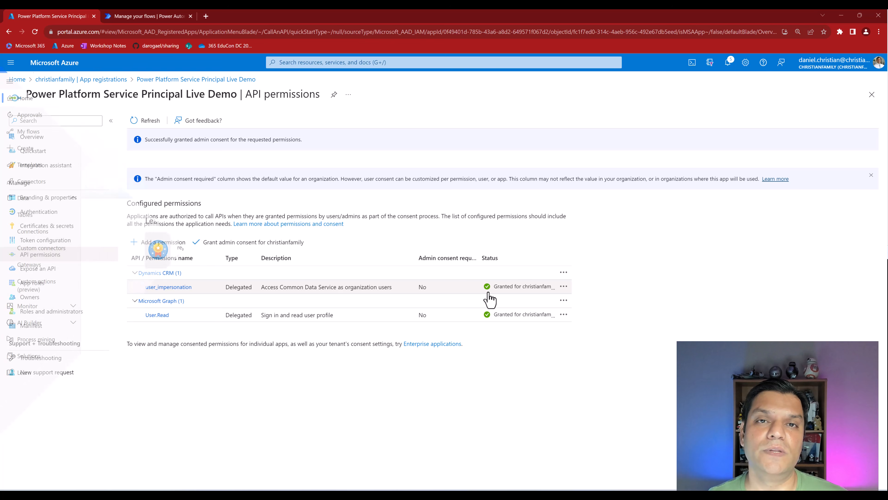
{"action": "left_click", "coordinate": [127, 21]}
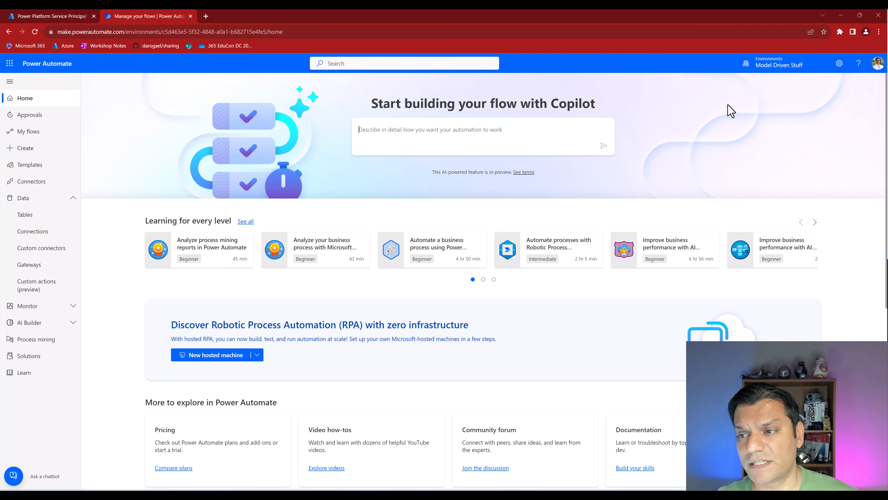
- Reach the Model Driven Stuff environment's Settings through the Power Platform admin center's Environments list
{"action": "left_click", "coordinate": [840, 64]}
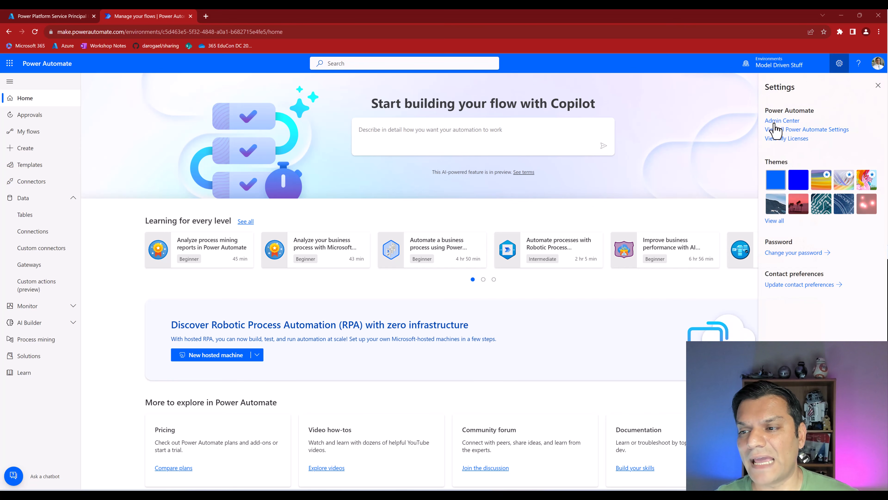
{"action": "left_click", "coordinate": [774, 121]}
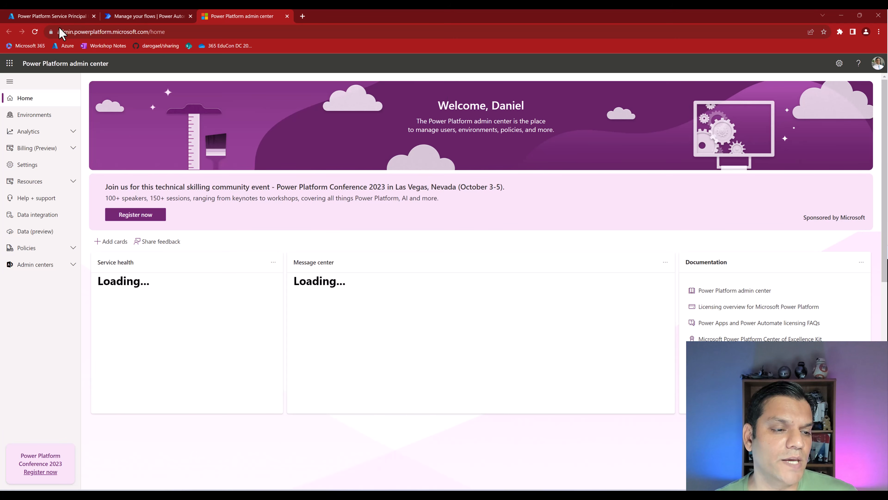
{"action": "left_click", "coordinate": [42, 114]}
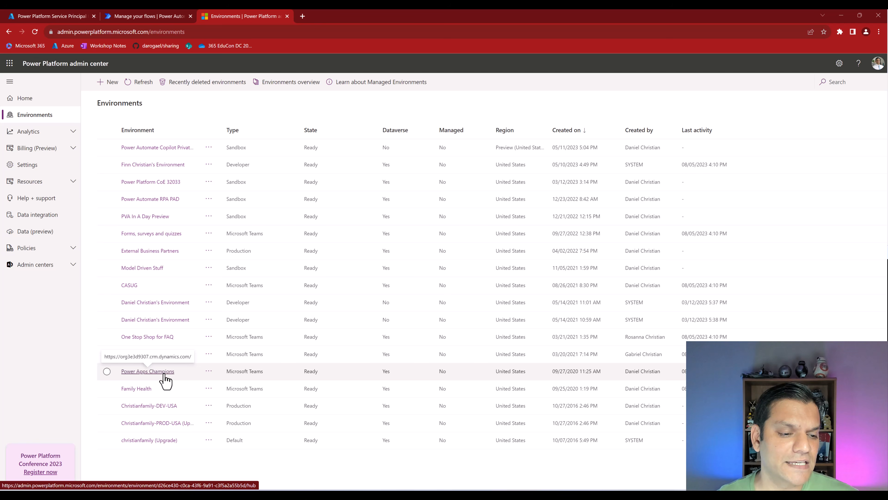
{"action": "left_click", "coordinate": [147, 268]}
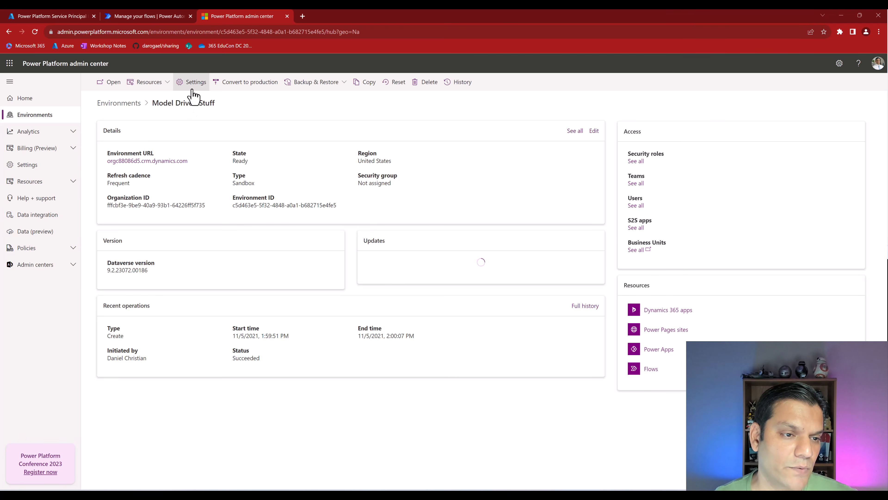
{"action": "left_click", "coordinate": [192, 87]}
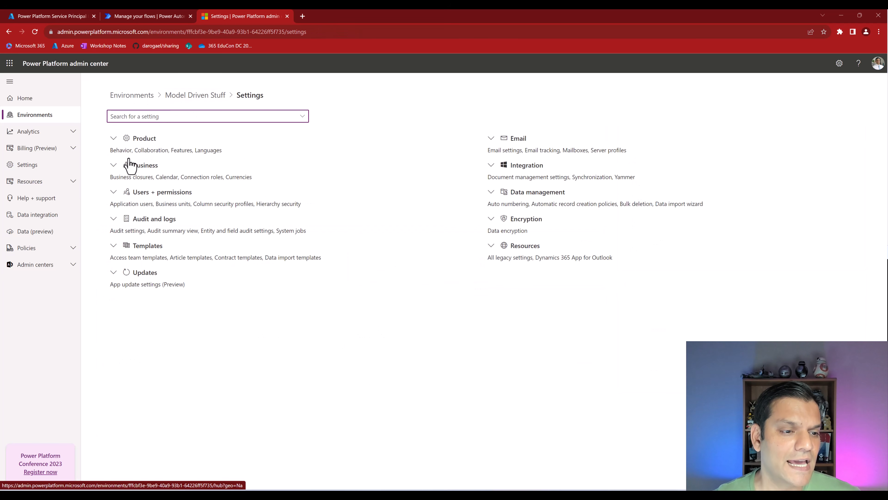
- Begin a new app user under Users + permissions > Application users and list the business units
{"action": "left_click", "coordinate": [113, 192]}
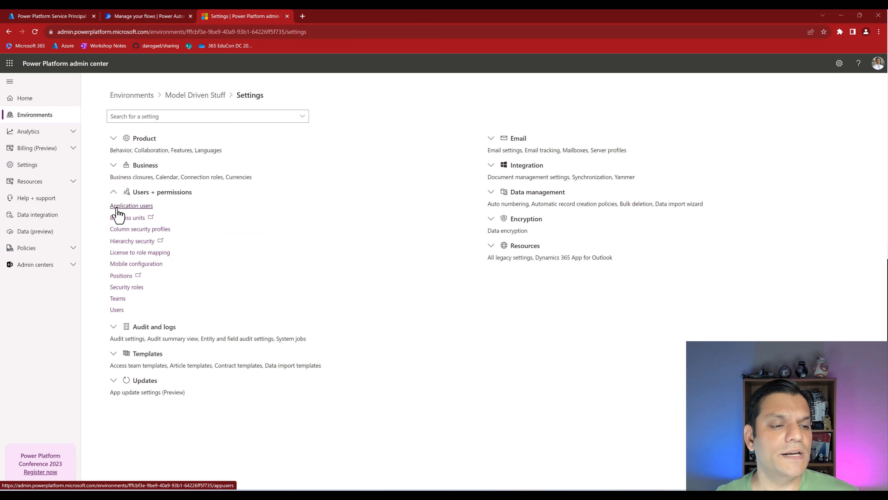
{"action": "left_click", "coordinate": [117, 212]}
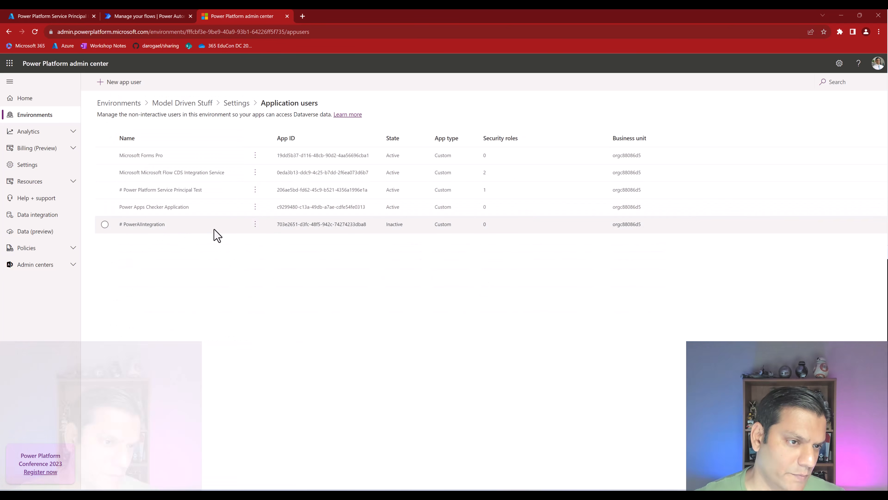
{"action": "left_click", "coordinate": [130, 90]}
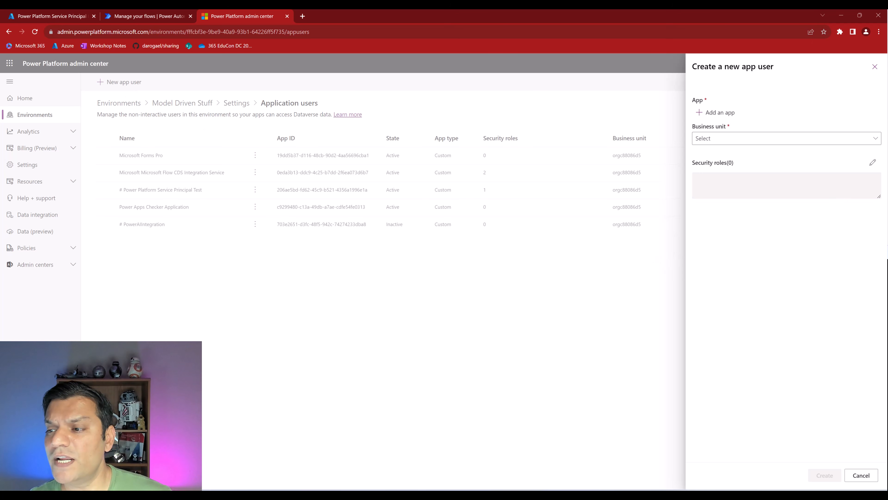
{"action": "left_click", "coordinate": [875, 144]}
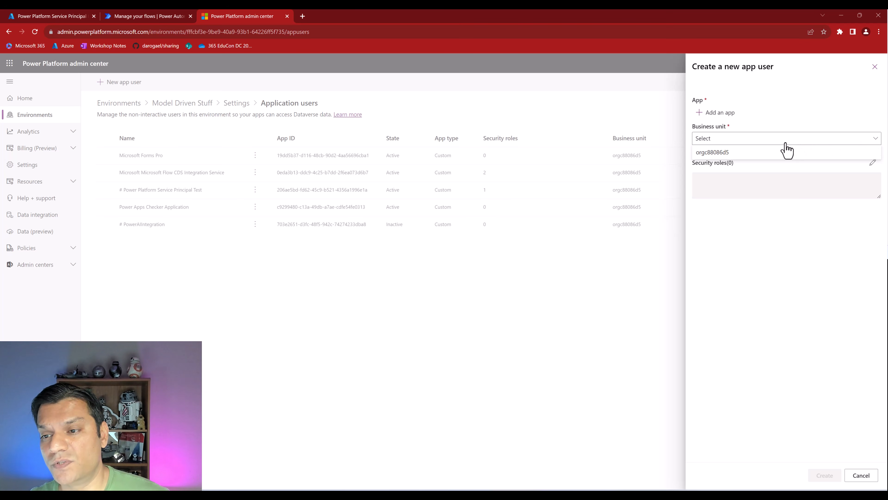
- Set the business unit to orgc88086d5 and compare the Add an app list with Azure App registrations
{"action": "left_click", "coordinate": [775, 153]}
{"action": "left_click", "coordinate": [729, 114]}
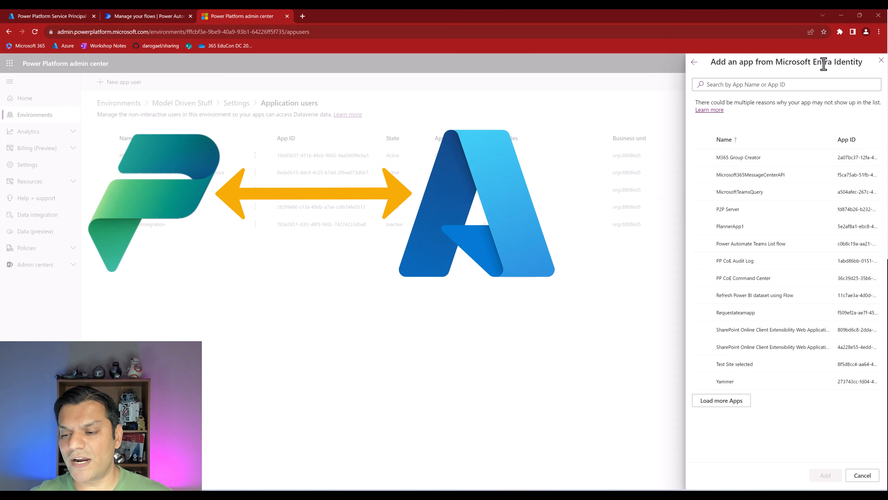
{"action": "left_click", "coordinate": [728, 405]}
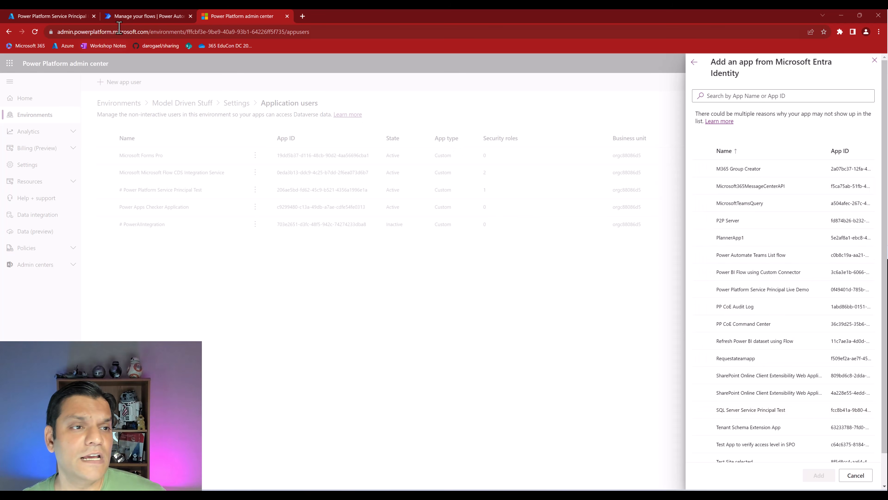
{"action": "left_click", "coordinate": [66, 16]}
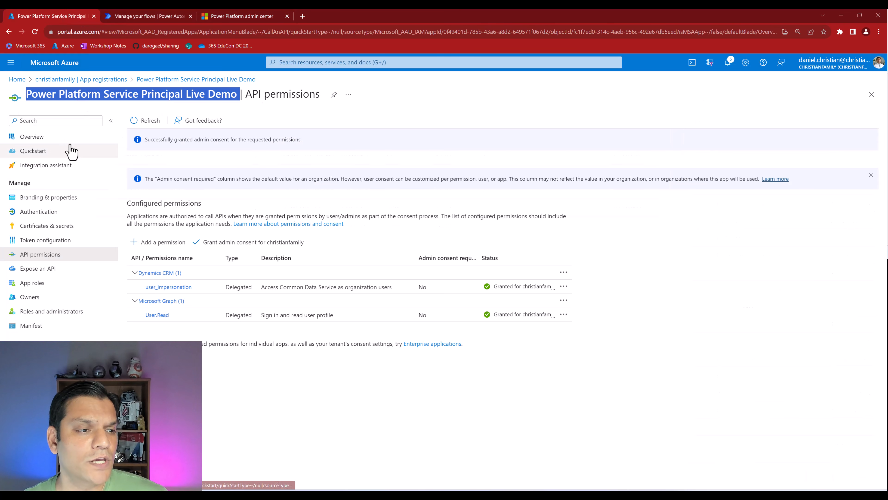
{"action": "left_click", "coordinate": [97, 80]}
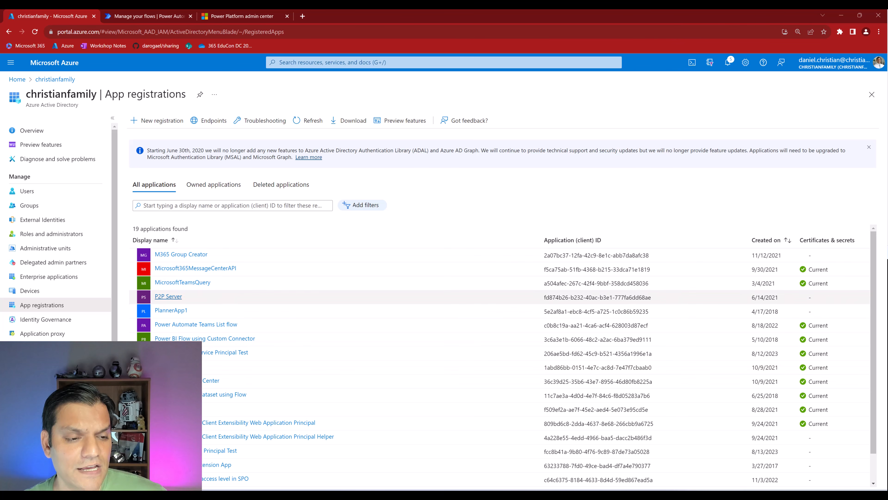
{"action": "left_click", "coordinate": [158, 16]}
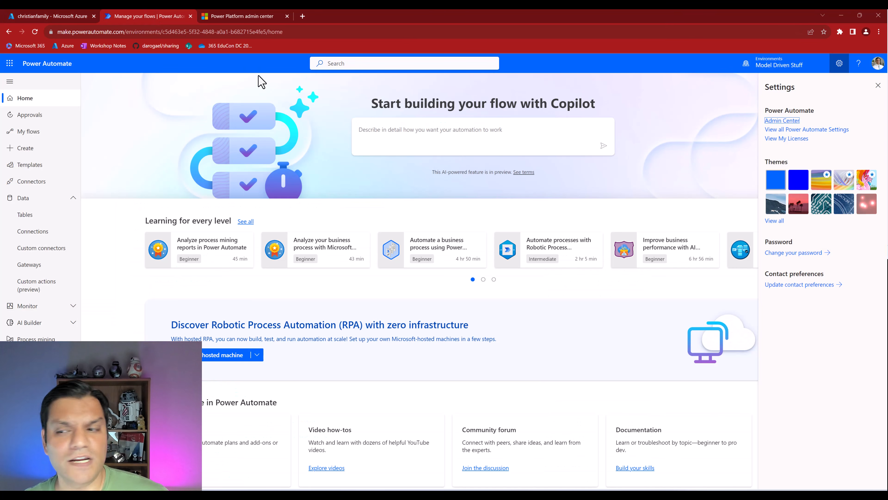
{"action": "left_click", "coordinate": [233, 15]}
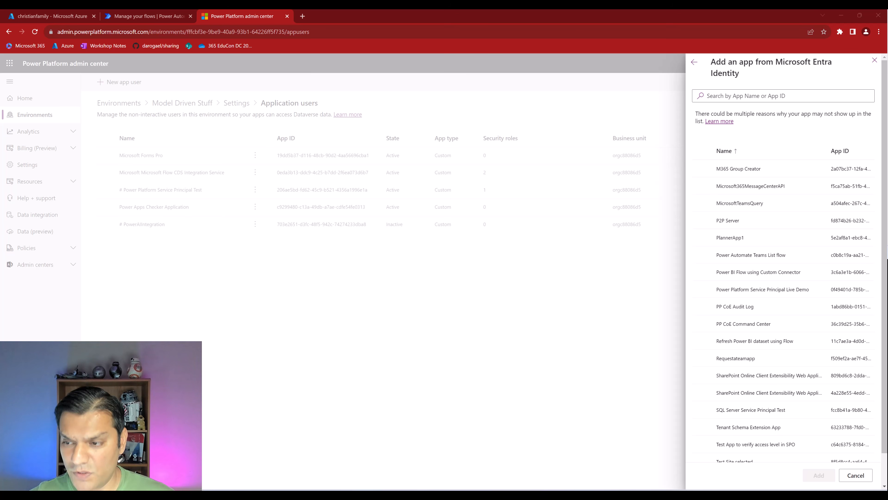
- Filter both the Add an app list and Azure registrations to Power Platform Service Principal Live Demo
{"action": "left_click", "coordinate": [728, 97]}
{"action": "type", "text": "Power Platform Service Principal Live Demo"}
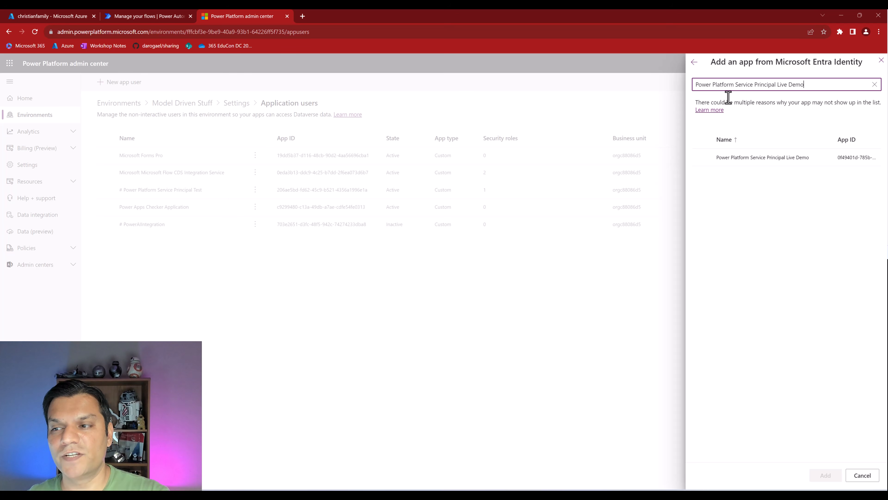
{"action": "left_click", "coordinate": [31, 16]}
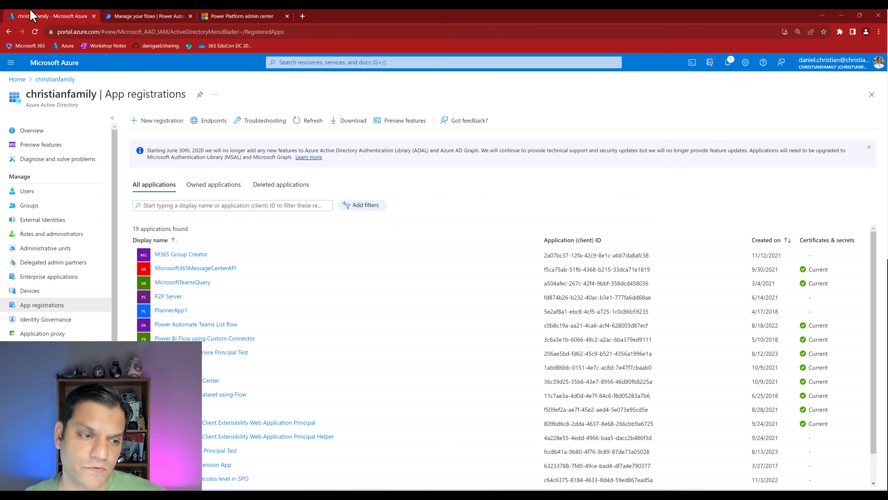
{"action": "type", "text": "Power Platform Service Principal Live Demo"}
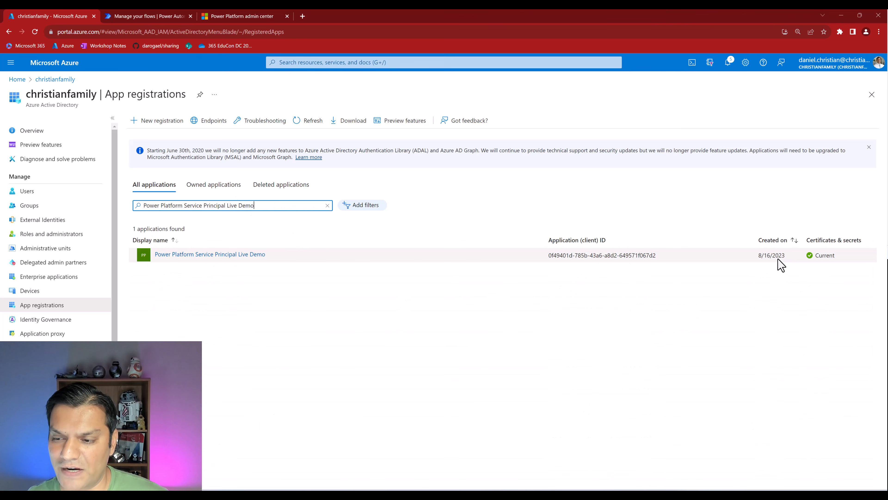
{"action": "left_click", "coordinate": [258, 11]}
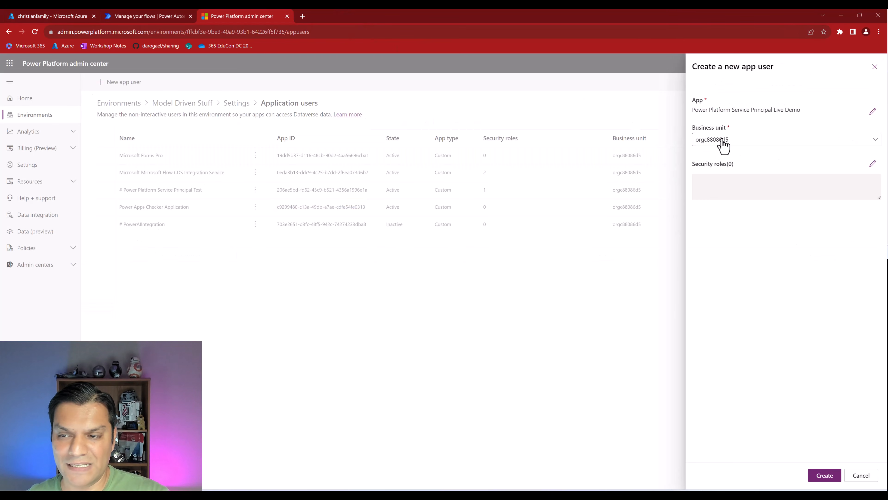
- Give the new app user the System Administrator security role and create it
{"action": "left_click", "coordinate": [872, 165]}
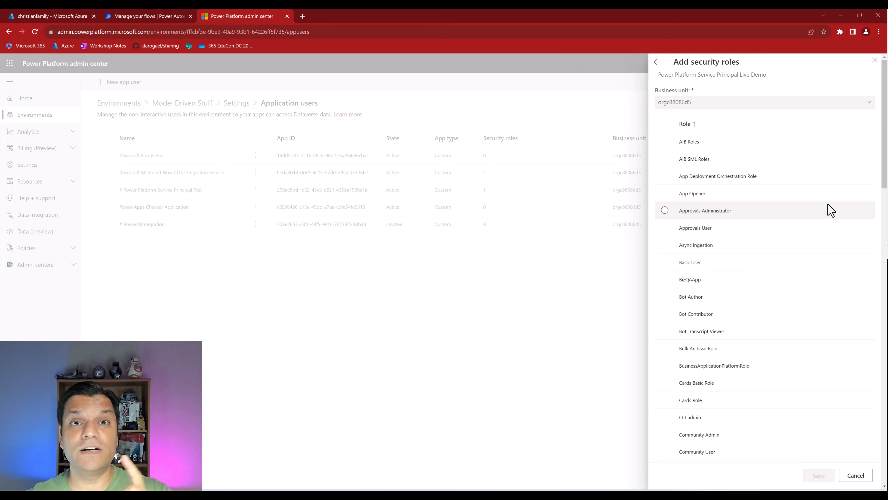
{"action": "scroll", "coordinate": [789, 369], "scroll_direction": "down", "scroll_amount": 9}
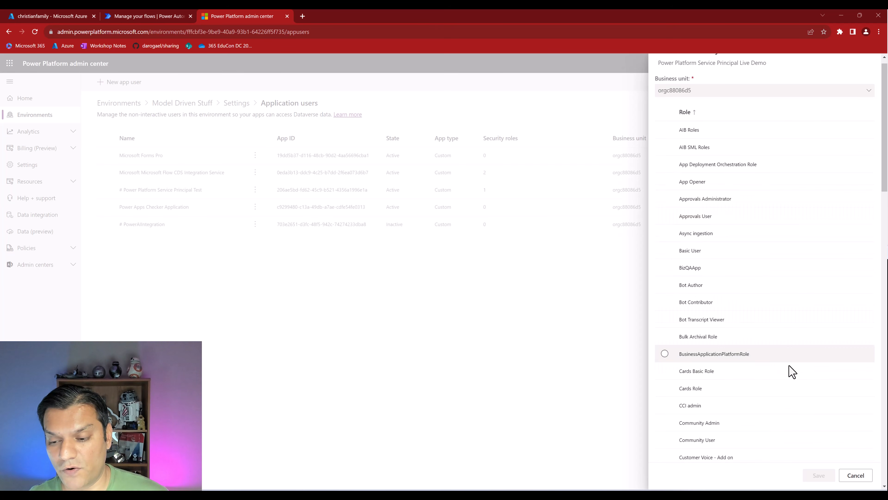
{"action": "scroll", "coordinate": [788, 366], "scroll_direction": "down", "scroll_amount": 6}
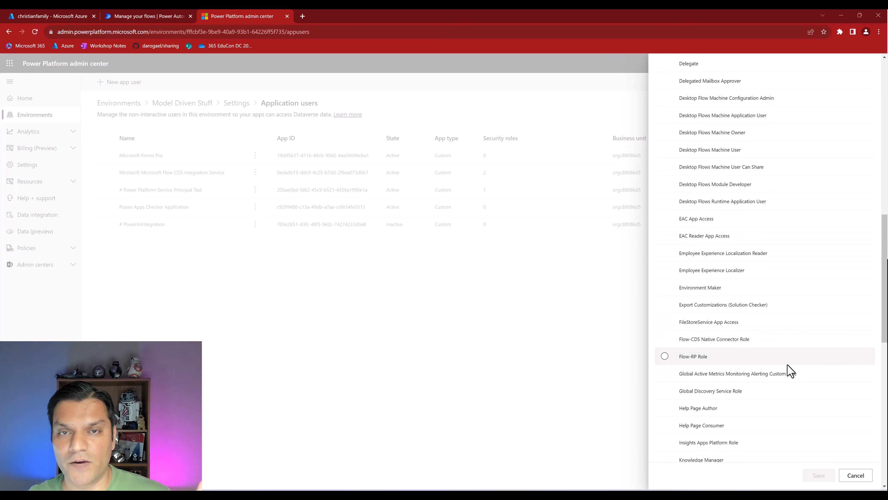
{"action": "scroll", "coordinate": [789, 366], "scroll_direction": "down", "scroll_amount": 6}
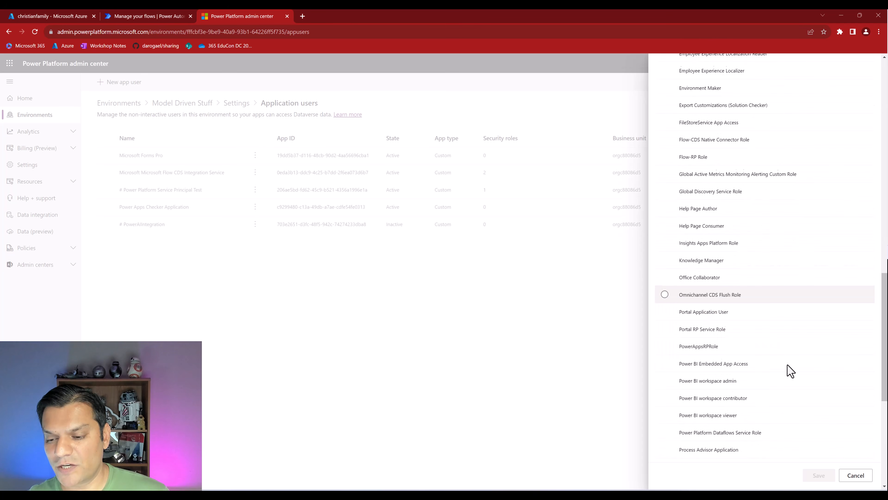
{"action": "scroll", "coordinate": [788, 366], "scroll_direction": "down", "scroll_amount": 4}
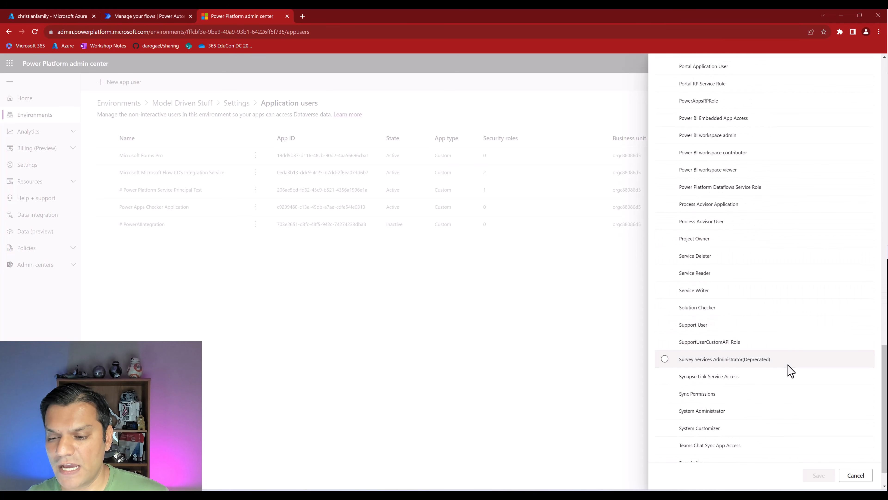
{"action": "left_click", "coordinate": [747, 417]}
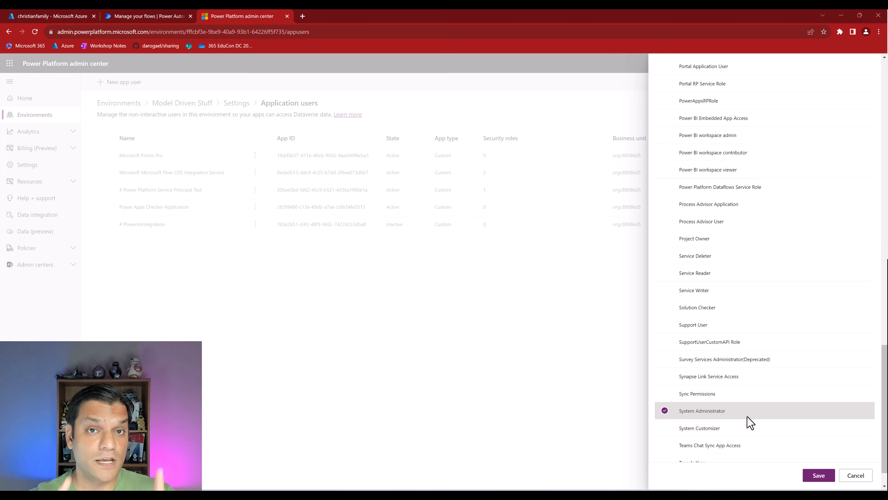
{"action": "left_click", "coordinate": [820, 476]}
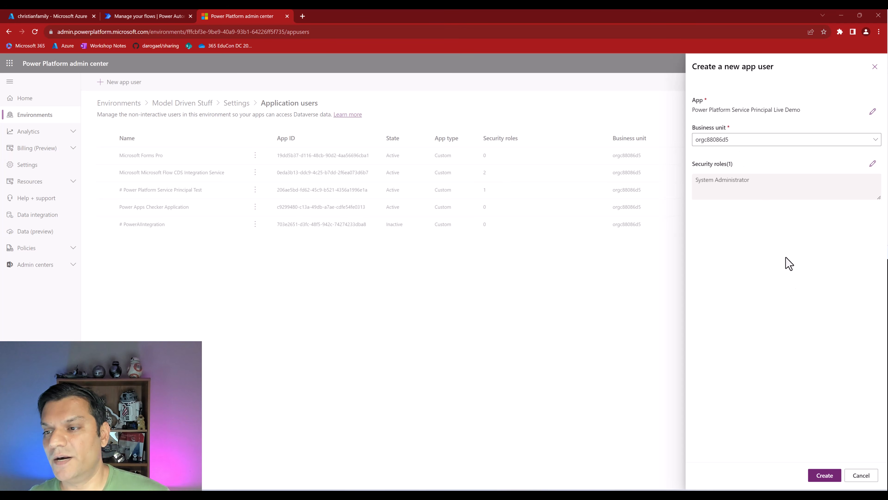
{"action": "left_click", "coordinate": [824, 476]}
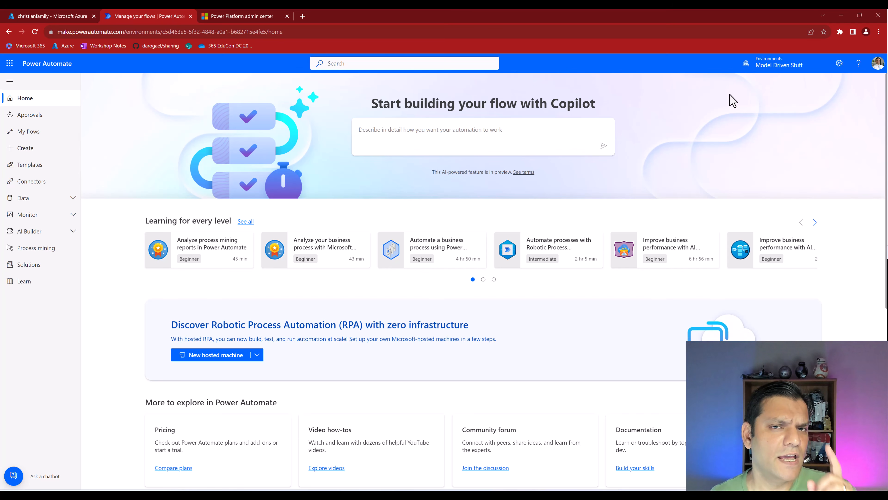
- Open the Dataverse Tables list in Power Apps, search it for 'test', then clear the search
{"action": "left_click", "coordinate": [40, 203]}
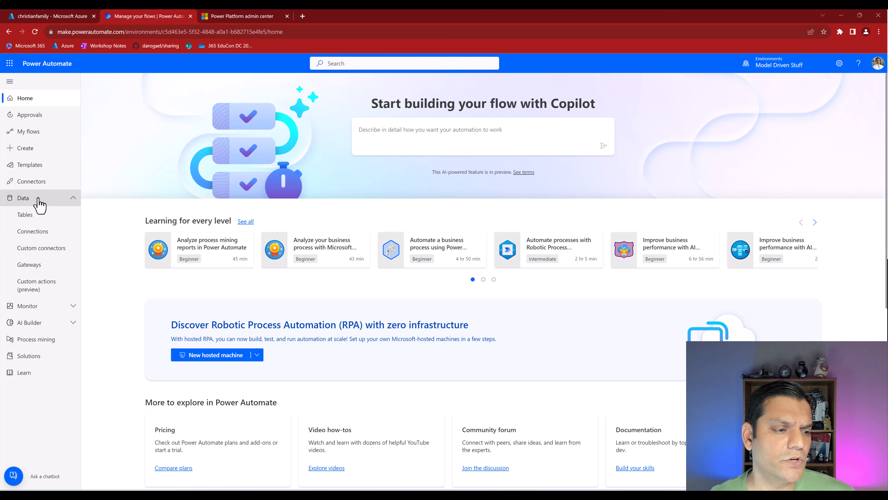
{"action": "left_click", "coordinate": [36, 220]}
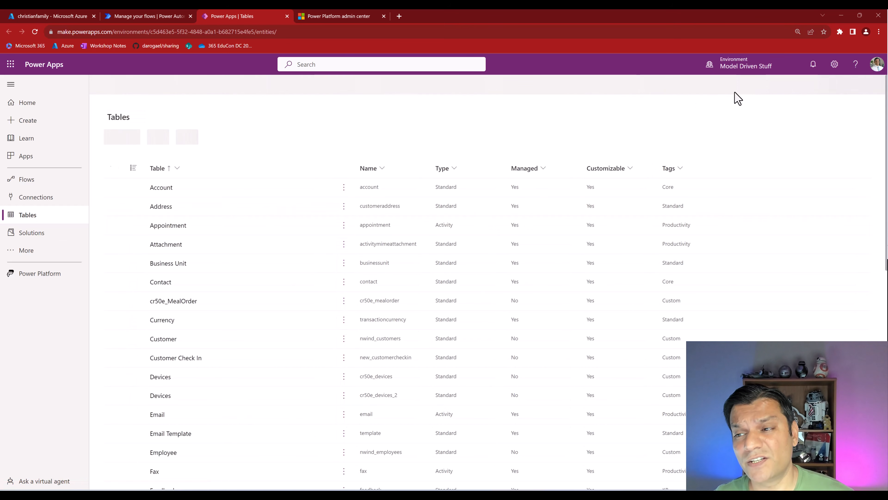
{"action": "left_click", "coordinate": [824, 86]}
{"action": "type", "text": "test"}
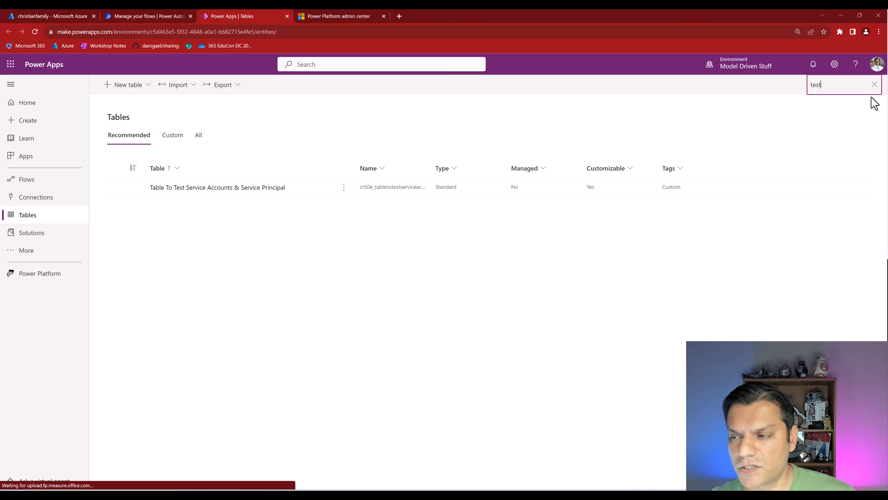
{"action": "left_click", "coordinate": [875, 85]}
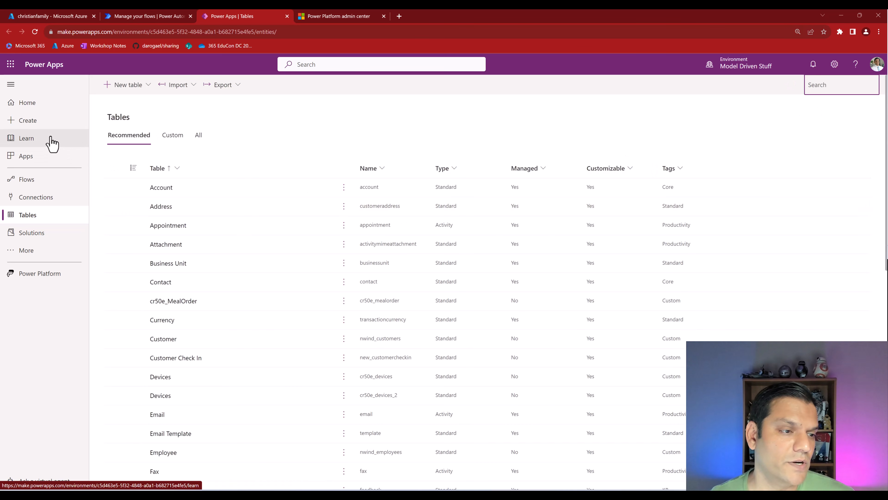
{"action": "left_click", "coordinate": [133, 17]}
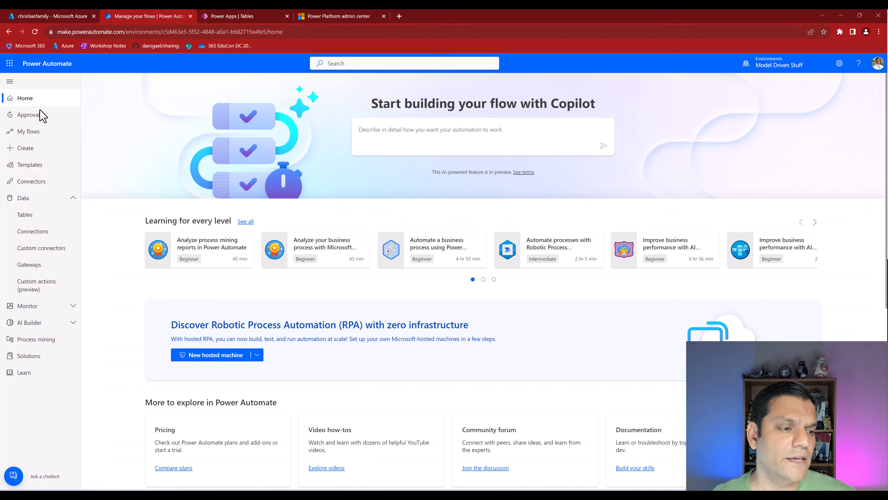
- Create an instant cloud flow named Power Platform Service Principal Live Demo, triggered manually
{"action": "left_click", "coordinate": [38, 133]}
{"action": "left_click", "coordinate": [119, 82]}
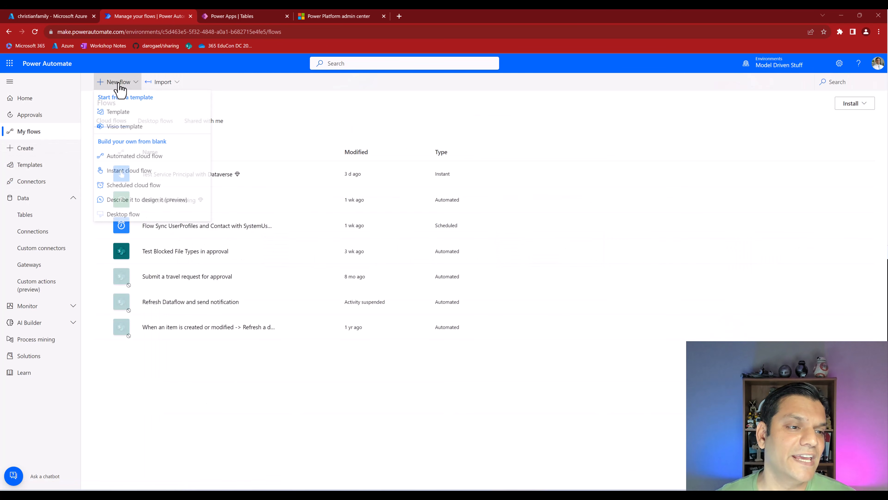
{"action": "left_click", "coordinate": [116, 172]}
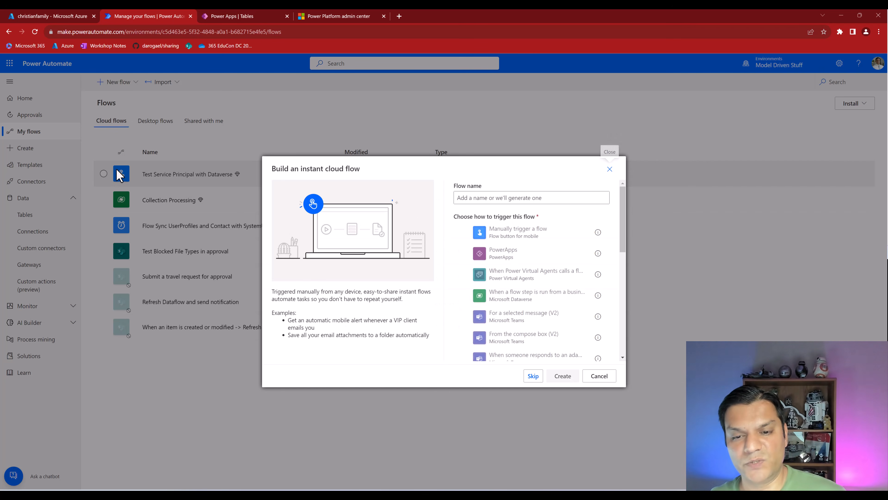
{"action": "left_click", "coordinate": [490, 198]}
{"action": "type", "text": "Power Platform Service Principal Live Demo"}
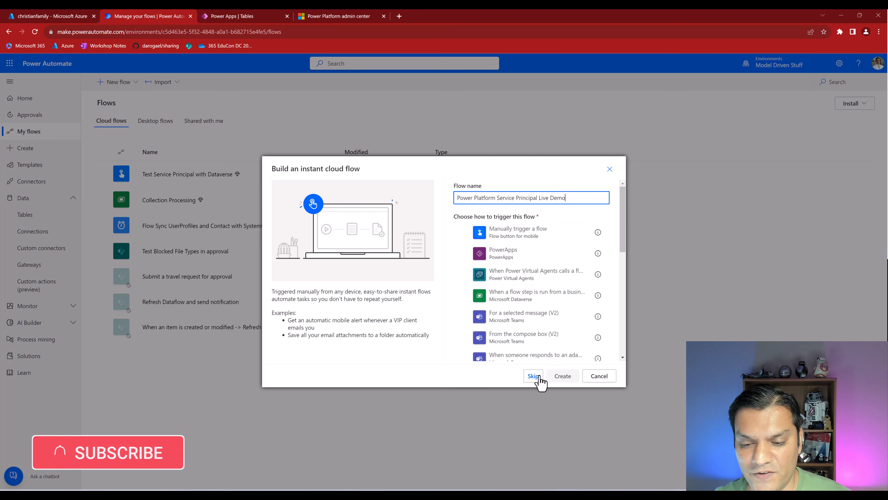
{"action": "left_click", "coordinate": [543, 238]}
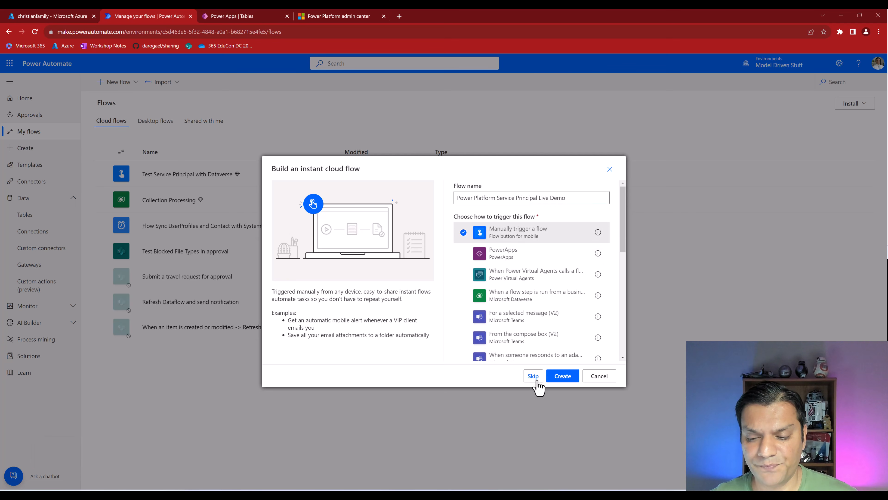
{"action": "left_click", "coordinate": [562, 378]}
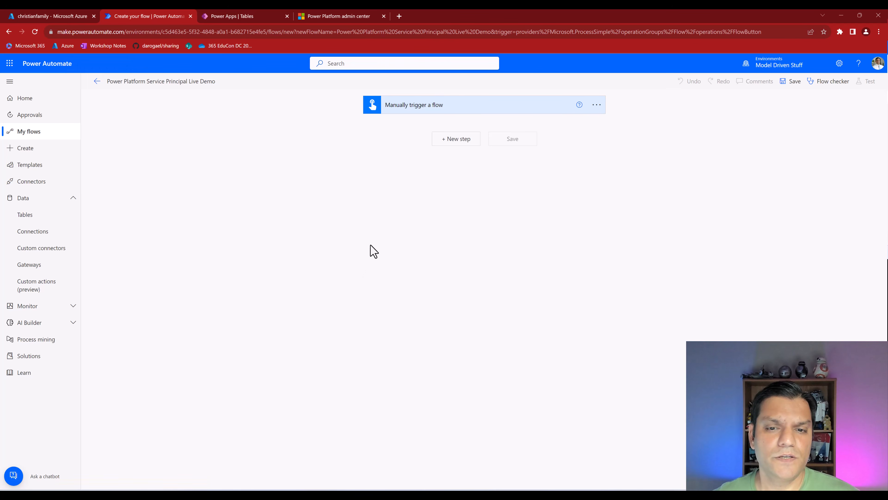
- Add a Microsoft Dataverse List rows action after the manual trigger
{"action": "left_click", "coordinate": [468, 141]}
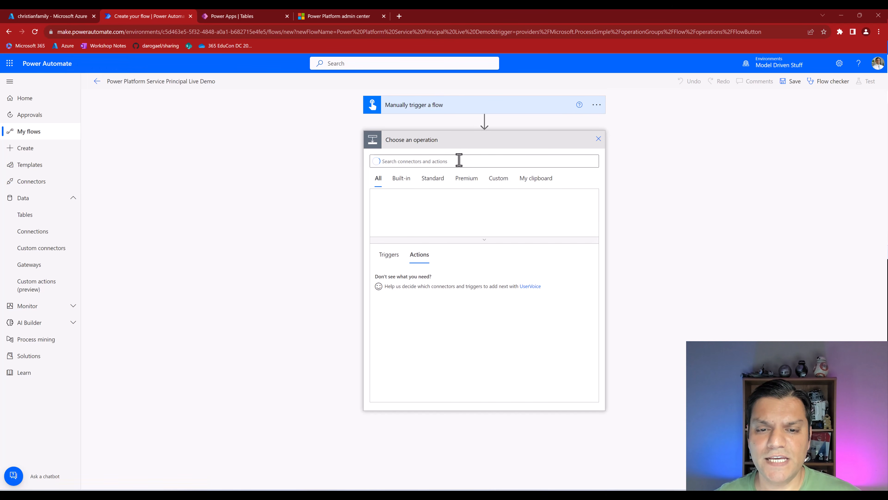
{"action": "type", "text": "dataverse"}
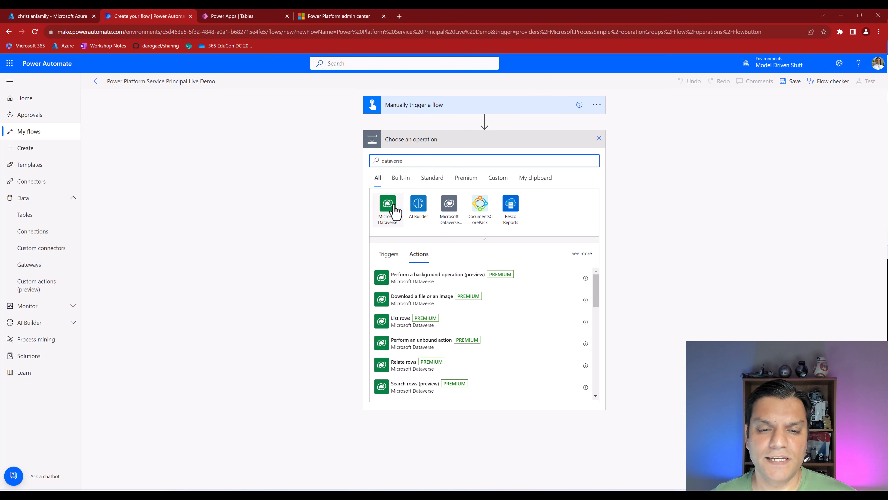
{"action": "left_click", "coordinate": [391, 209]}
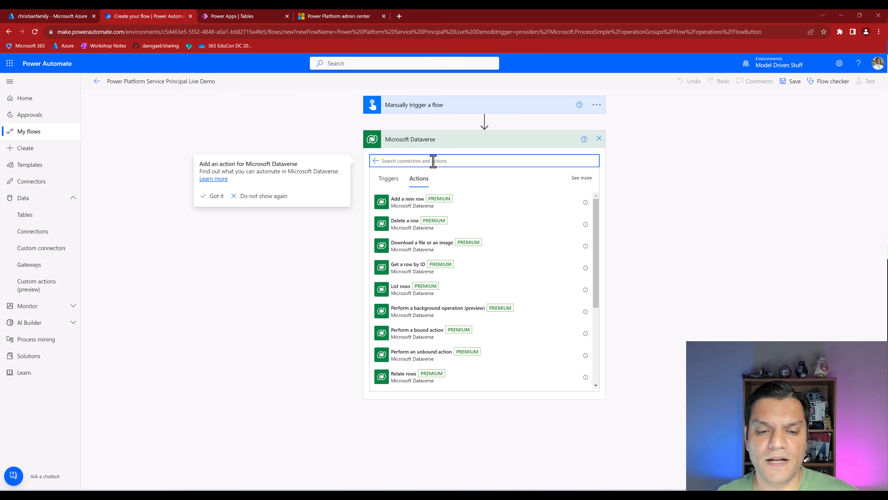
{"action": "left_click", "coordinate": [401, 297]}
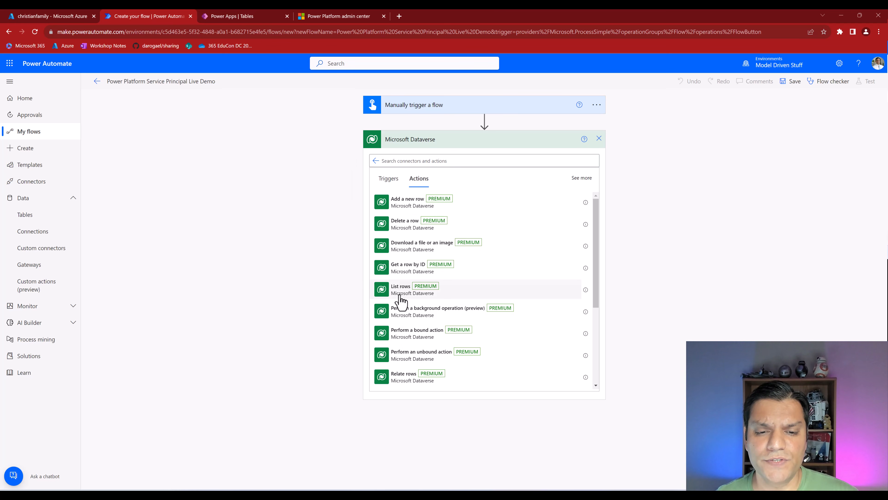
{"action": "left_click", "coordinate": [402, 300]}
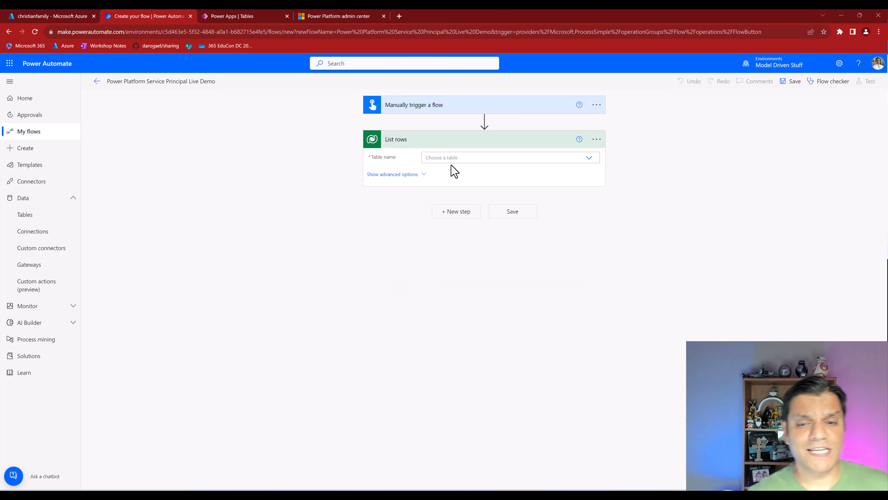
- Point List rows at the Table To Test Service Accounts & Service Principals table
{"action": "left_click", "coordinate": [589, 157]}
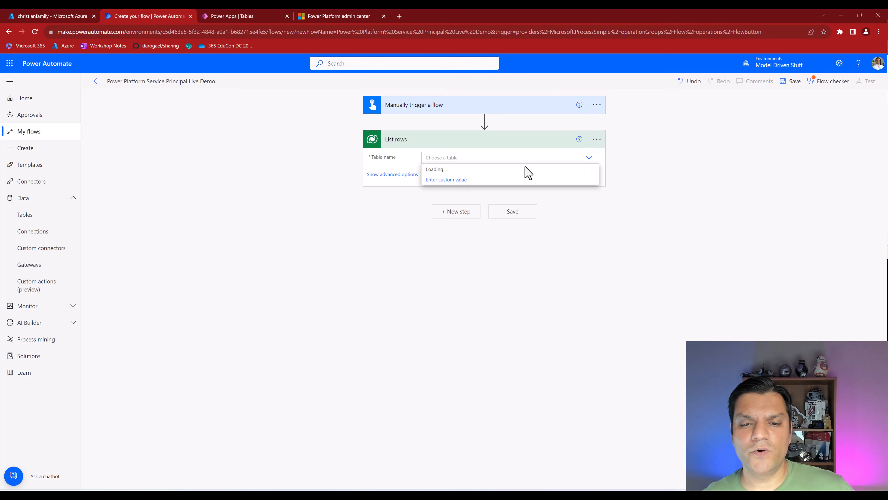
{"action": "left_click", "coordinate": [521, 155]}
{"action": "type", "text": "test"}
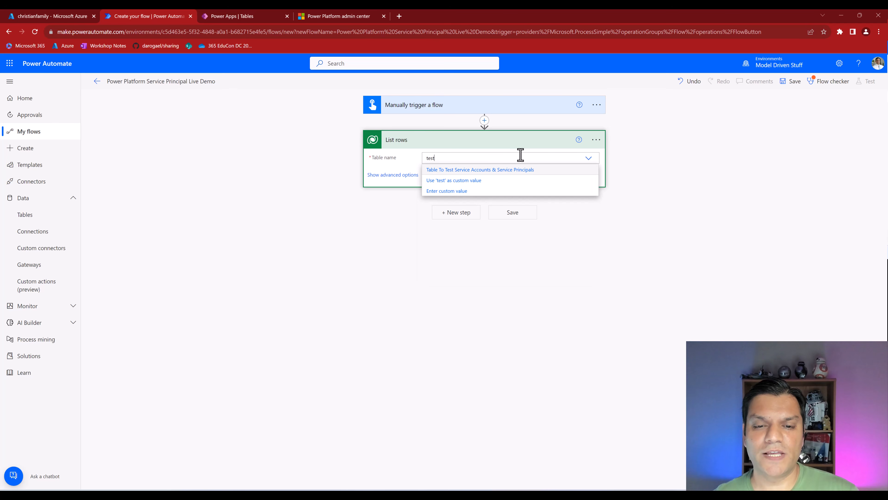
{"action": "left_click", "coordinate": [510, 170]}
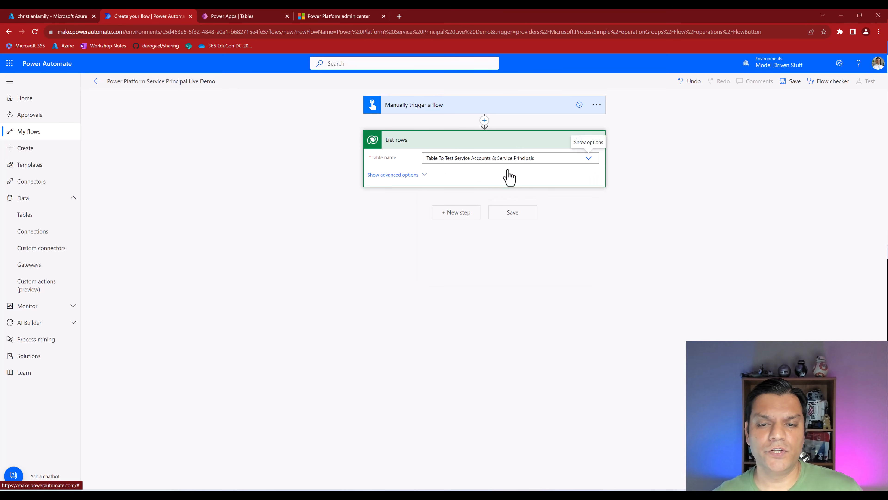
{"action": "left_click", "coordinate": [596, 141]}
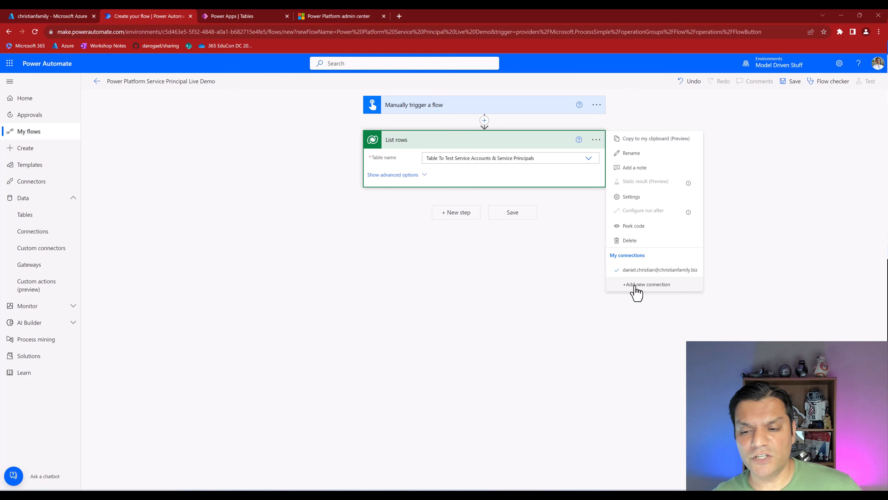
- Start a new Dataverse service principal connection named Power Platform Service Principal Live Demo, credentials notes alongside
{"action": "left_click", "coordinate": [635, 285]}
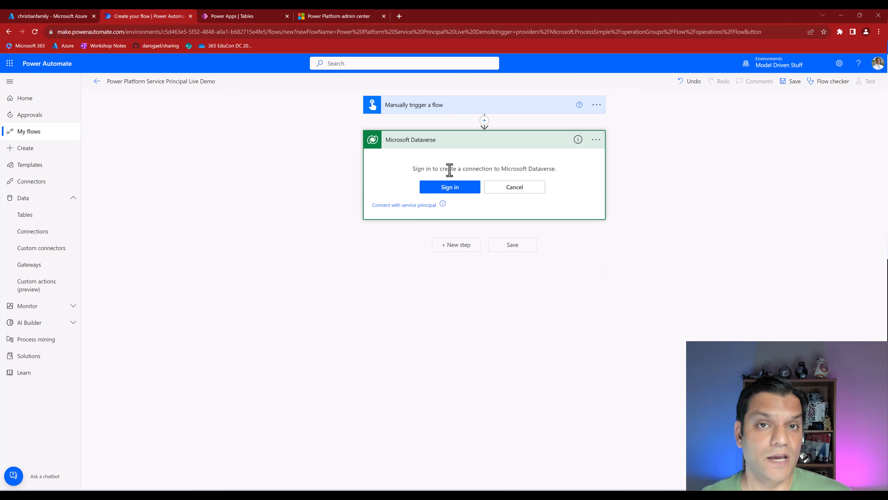
{"action": "left_click", "coordinate": [383, 207]}
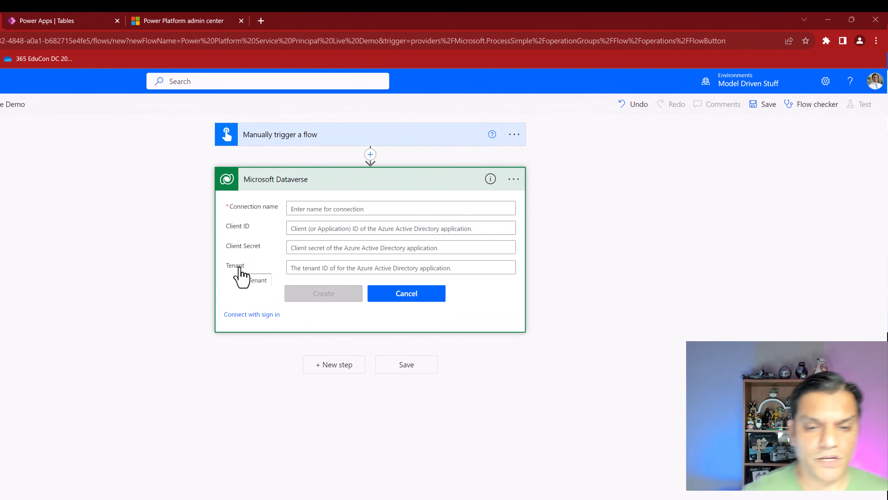
{"action": "left_click", "coordinate": [314, 209]}
{"action": "type", "text": "Power Platform Service Principal Live Demo"}
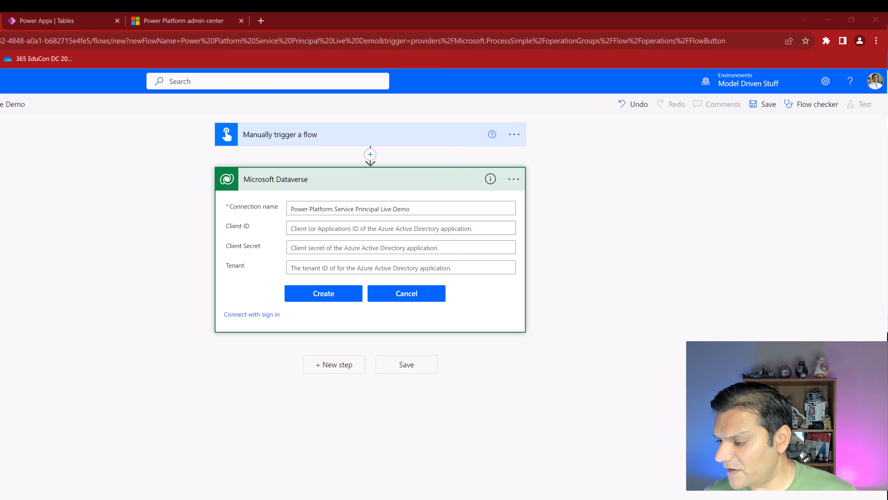
{"action": "left_click_drag", "start_coordinate": [887, 127], "coordinate": [127, 386]}
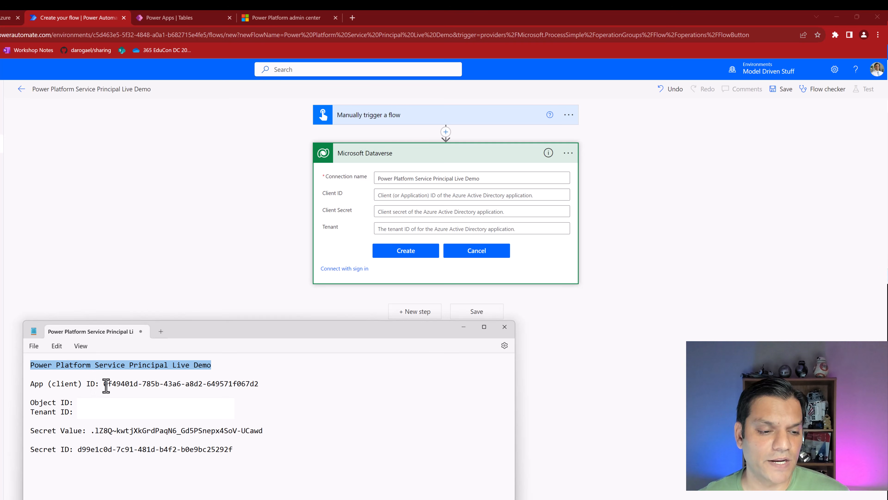
- Copy the app's client ID from the notes into the Client ID field
{"action": "left_click", "coordinate": [105, 383]}
{"action": "key", "text": "shift+End"}
{"action": "key", "text": "ctrl+c"}
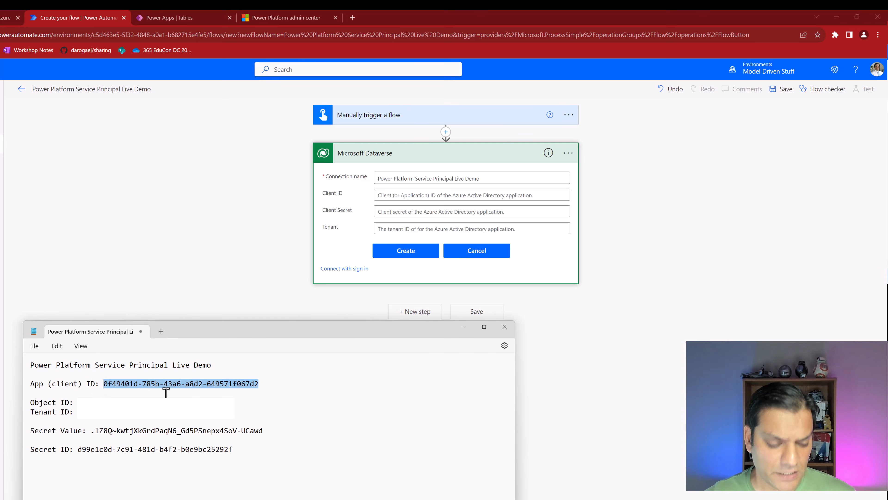
{"action": "left_click", "coordinate": [457, 196]}
{"action": "key", "text": "ctrl+v"}
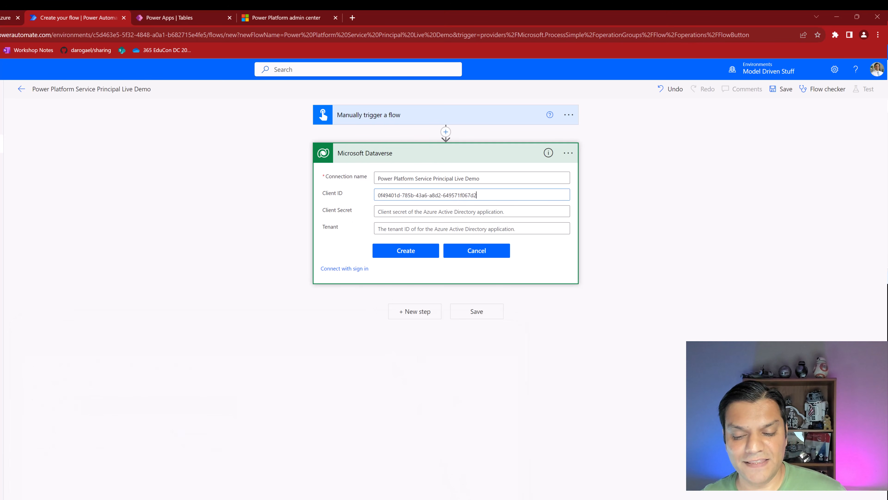
{"action": "key", "text": "alt+Tab"}
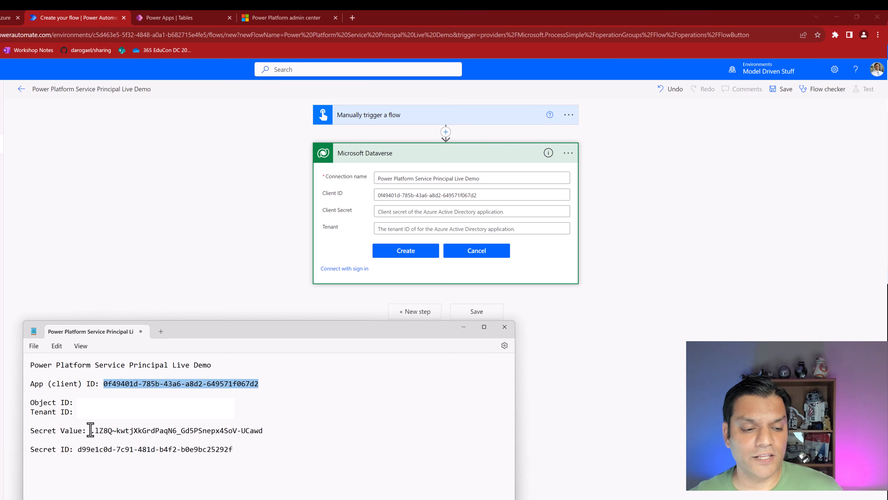
- Copy the secret value from the notes into the Client Secret field
{"action": "left_click", "coordinate": [94, 430]}
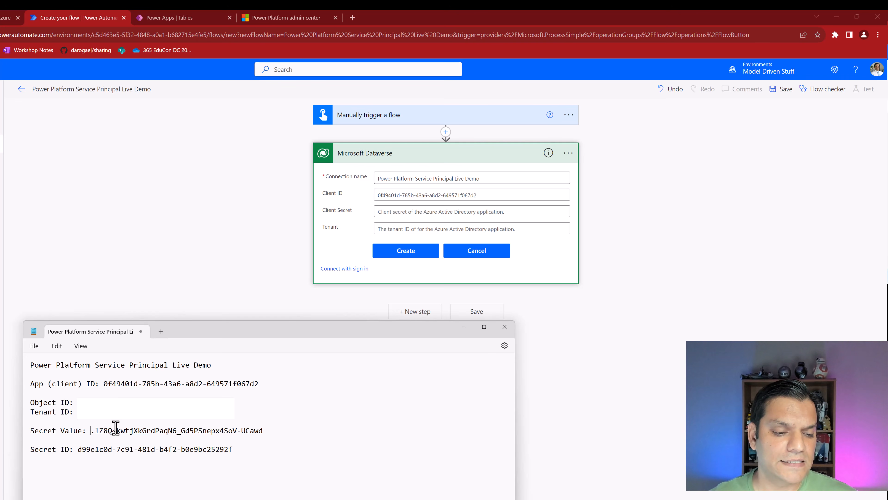
{"action": "double_click", "coordinate": [116, 428]}
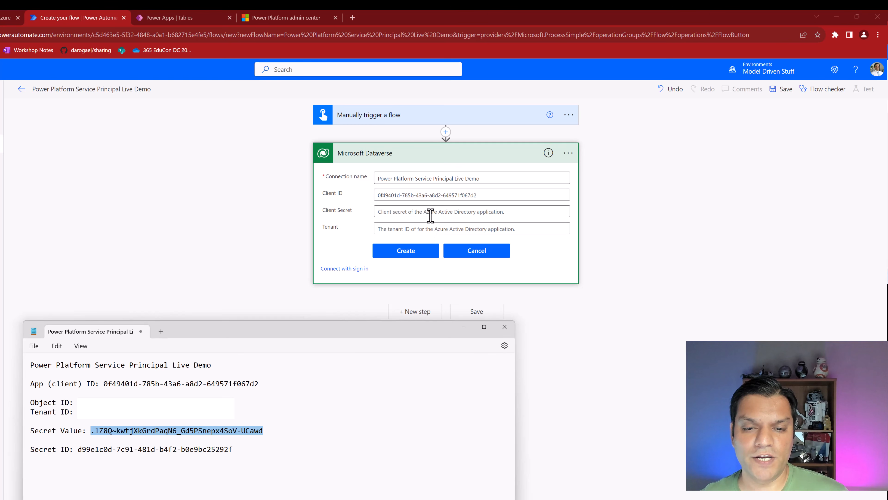
{"action": "left_click", "coordinate": [430, 213]}
{"action": "key", "text": "ctrl+v"}
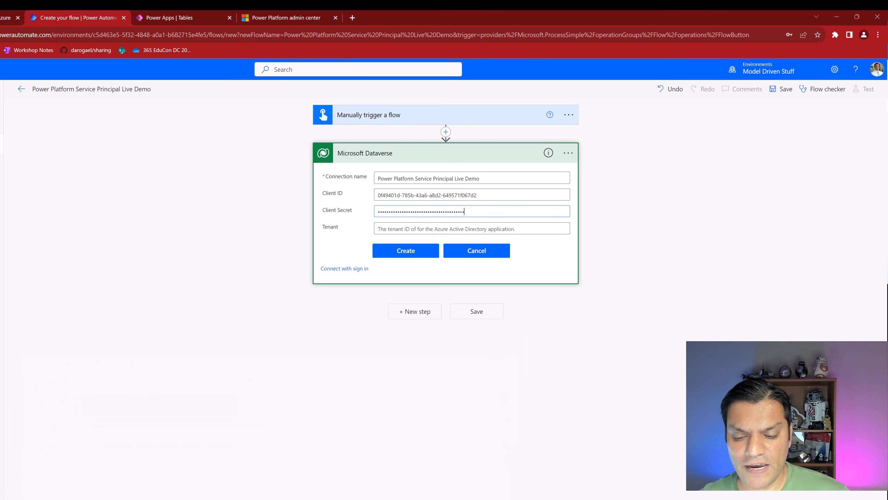
{"action": "key", "text": "alt+Tab"}
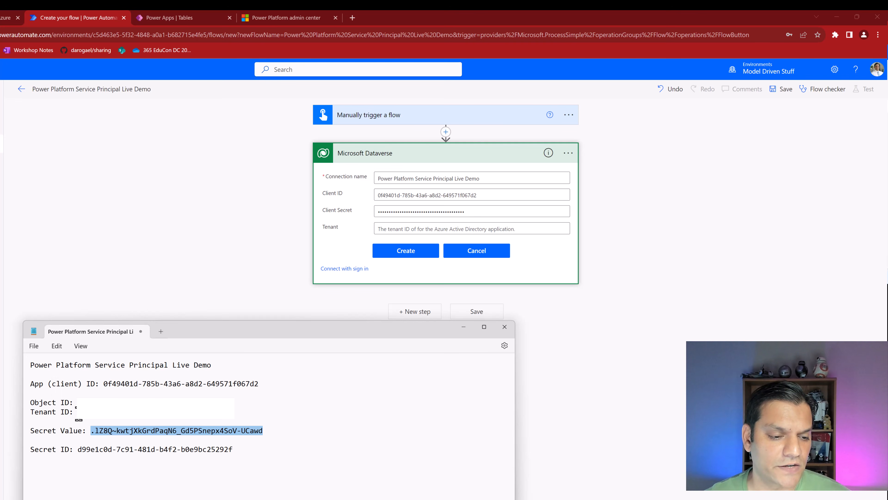
- Create the Dataverse service principal connection
{"action": "left_click", "coordinate": [79, 419]}
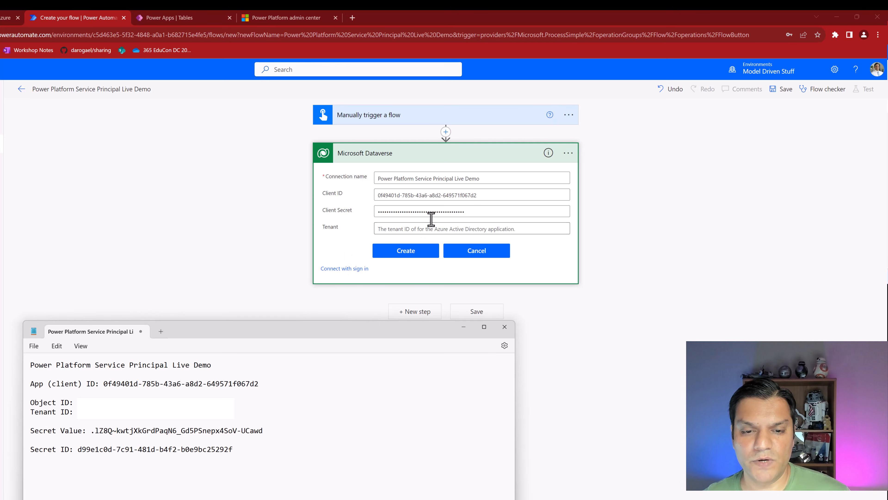
{"action": "left_click", "coordinate": [430, 213]}
{"action": "left_click", "coordinate": [427, 229]}
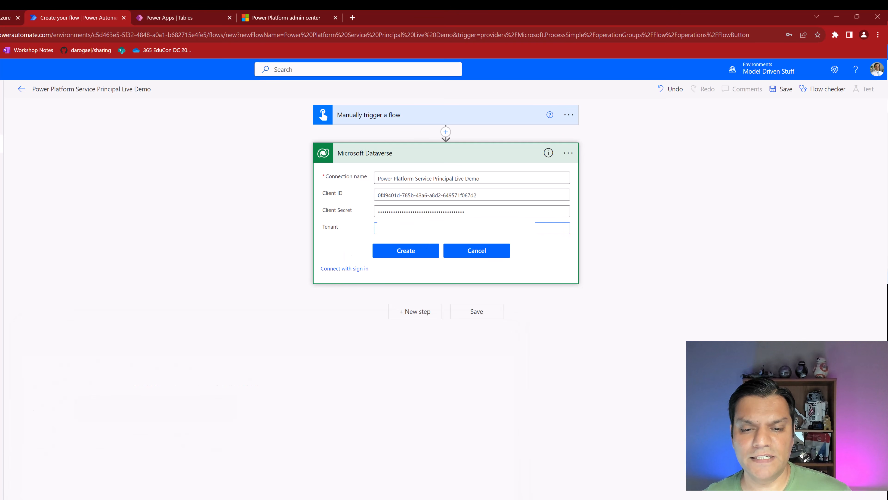
{"action": "left_click", "coordinate": [421, 248]}
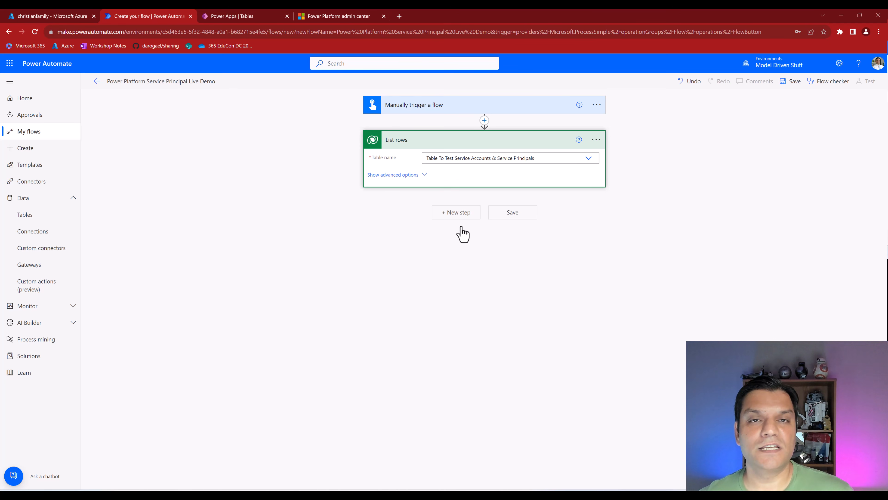
- Confirm List rows uses the Live Demo service principal connection and save the flow
{"action": "left_click", "coordinate": [597, 140]}
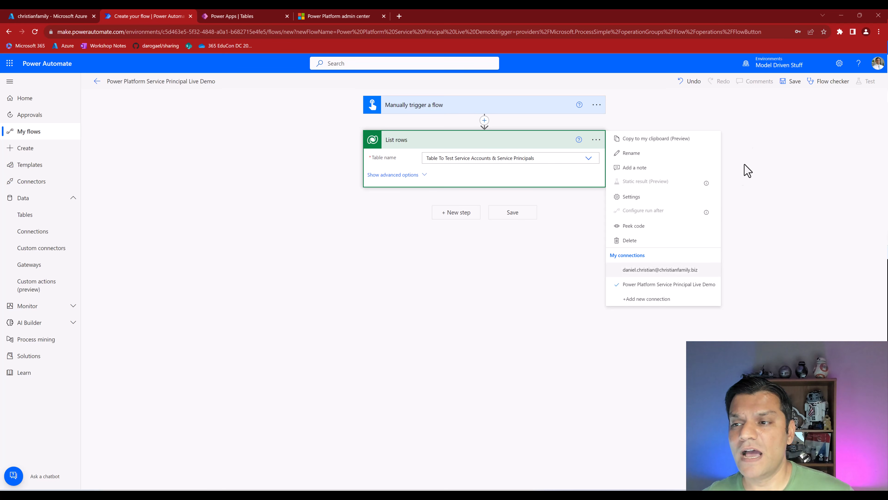
{"action": "left_click", "coordinate": [788, 84]}
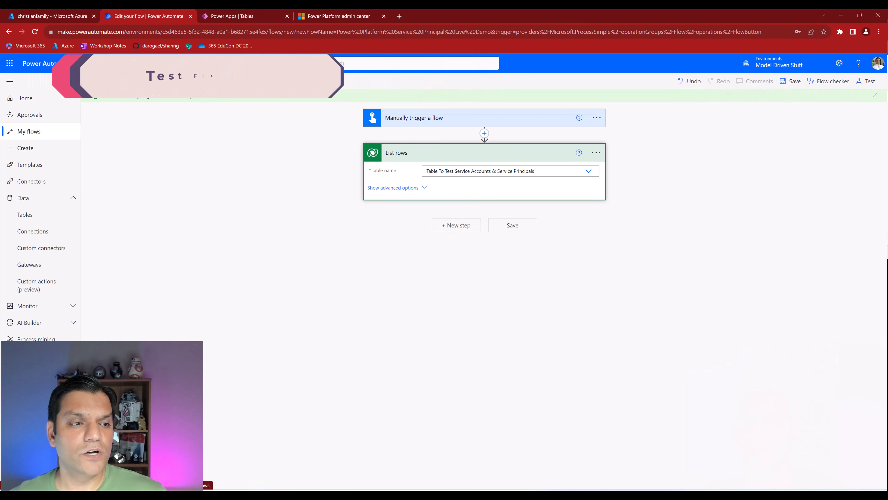
- Run a manual test of the flow and inspect the successful List rows step's inputs and outputs
{"action": "left_click", "coordinate": [863, 81]}
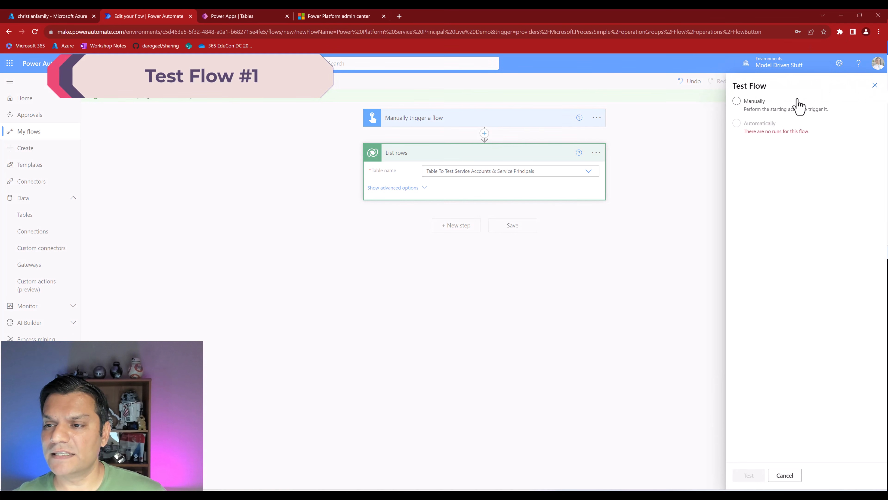
{"action": "left_click", "coordinate": [737, 102]}
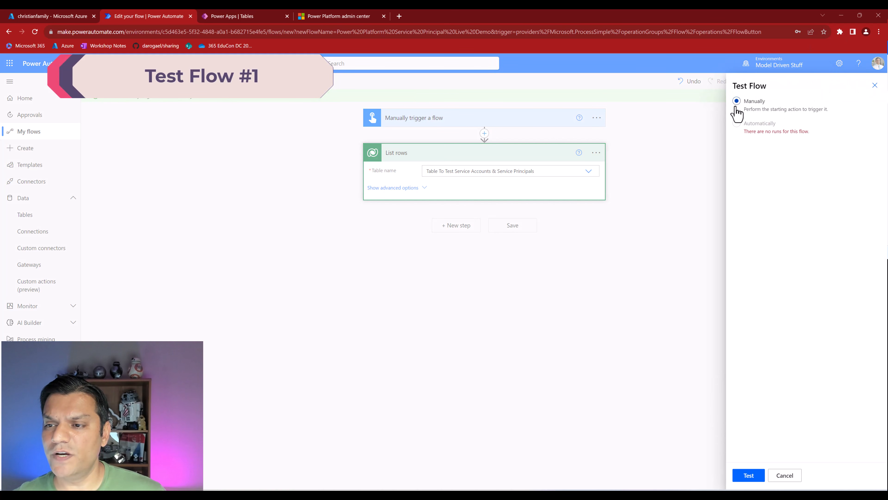
{"action": "left_click", "coordinate": [756, 480]}
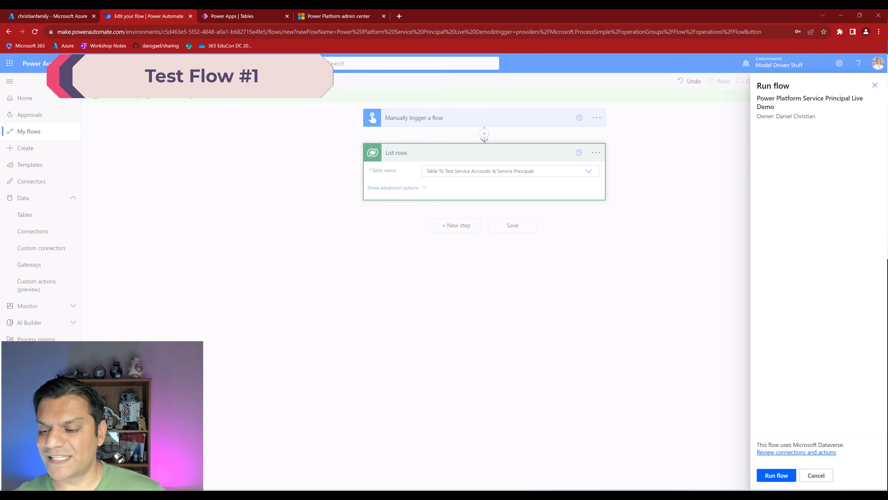
{"action": "left_click", "coordinate": [780, 476]}
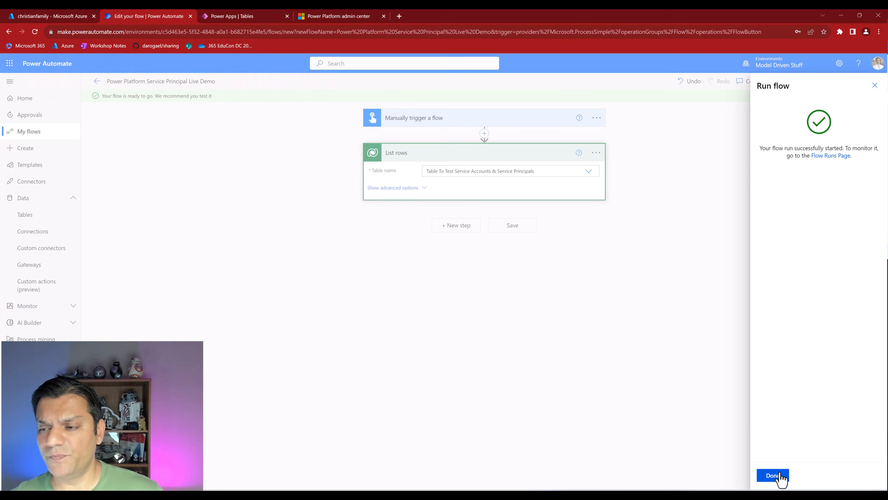
{"action": "left_click", "coordinate": [773, 475]}
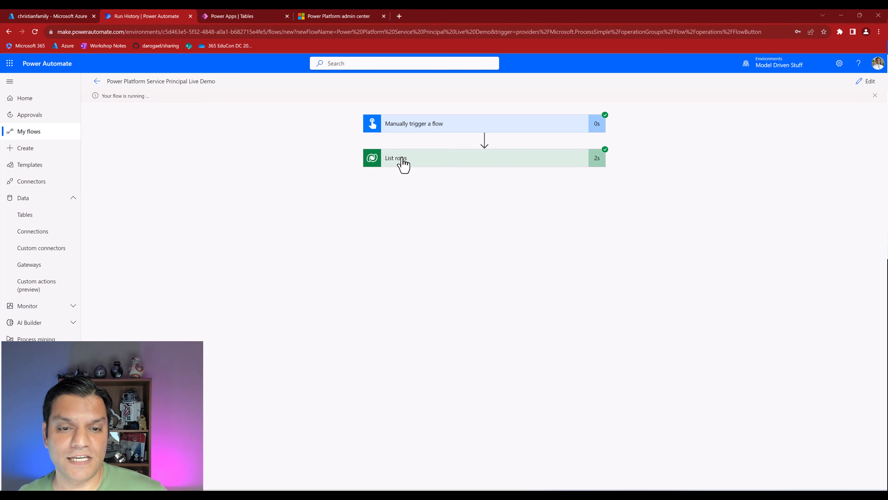
{"action": "left_click", "coordinate": [403, 164]}
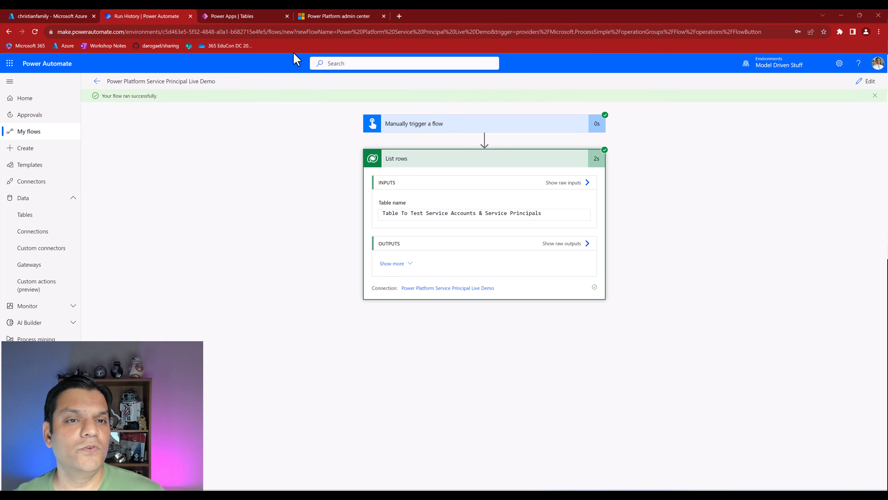
{"action": "left_click", "coordinate": [364, 16]}
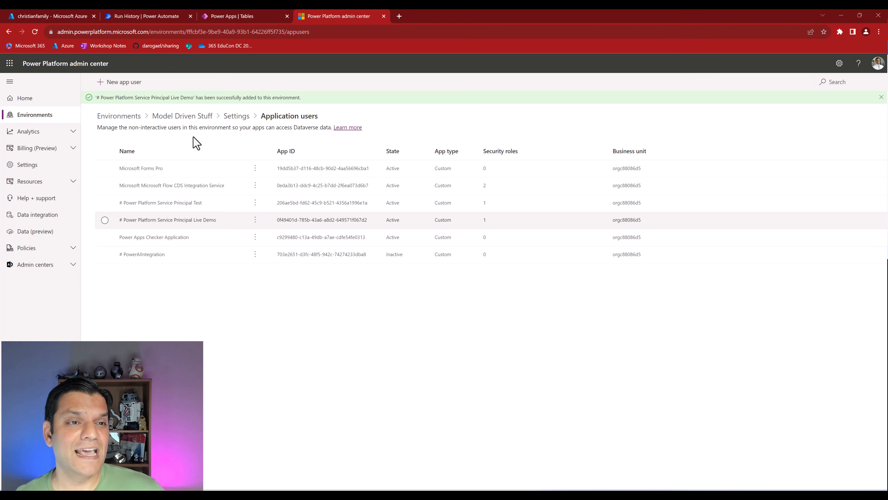
- Review the flow's successful run, then go back to the Power Platform admin center
{"action": "left_click", "coordinate": [175, 16]}
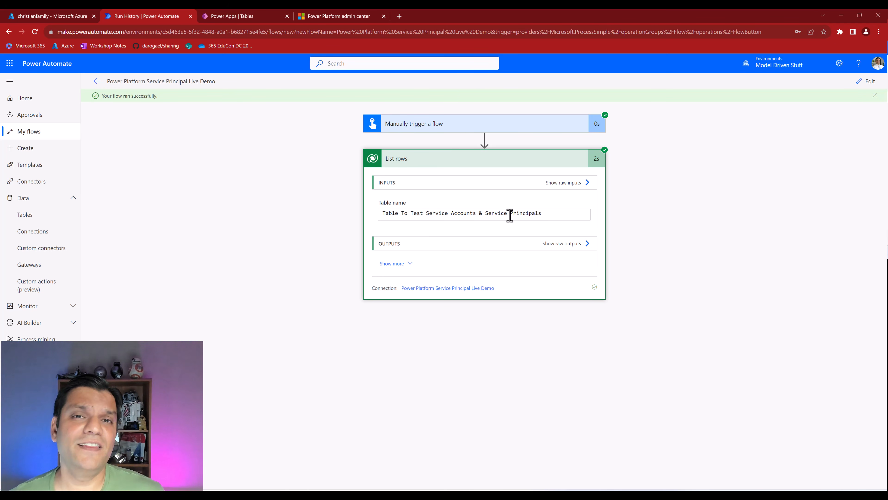
{"action": "left_click", "coordinate": [348, 17]}
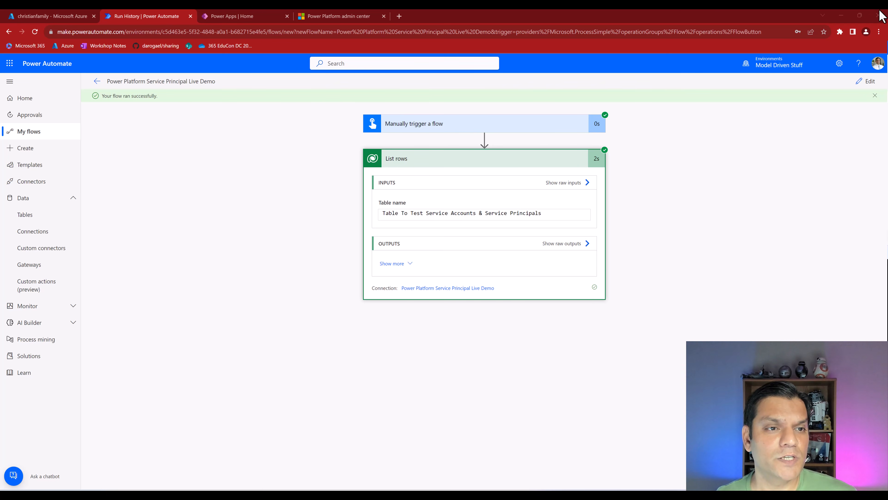
- Check rows Test 1 and Test 2 in the Power Apps test table, then return to the run history
{"action": "left_click", "coordinate": [229, 16]}
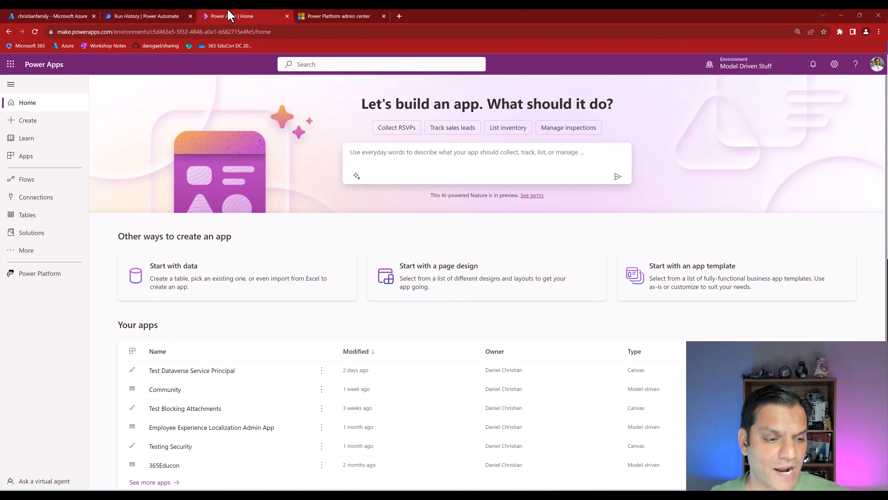
{"action": "left_click", "coordinate": [24, 166]}
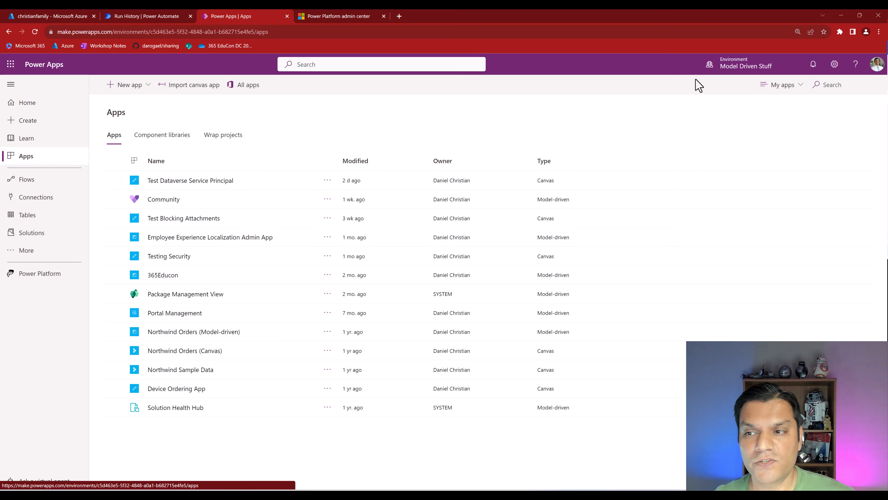
{"action": "left_click", "coordinate": [48, 218]}
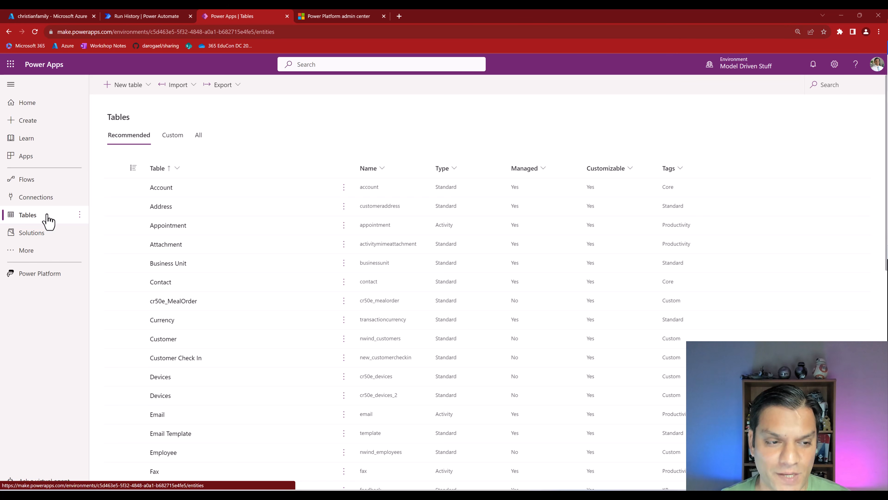
{"action": "left_click", "coordinate": [843, 92]}
{"action": "type", "text": "test"}
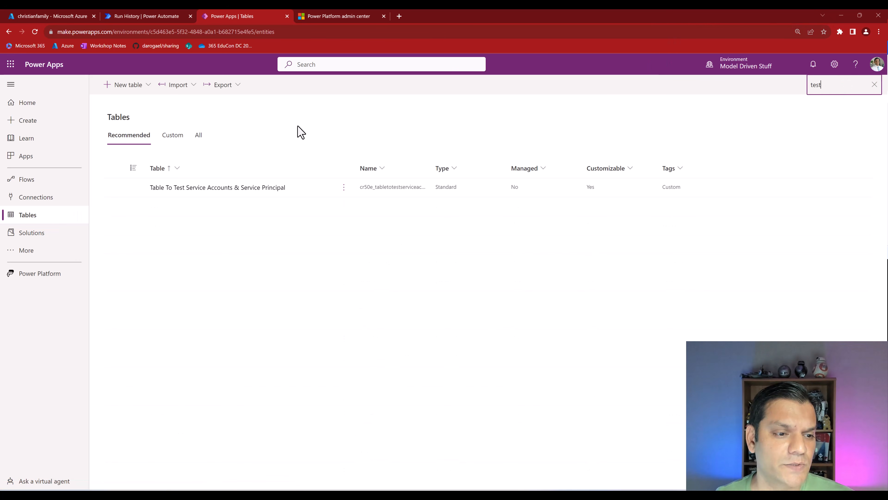
{"action": "left_click", "coordinate": [237, 189]}
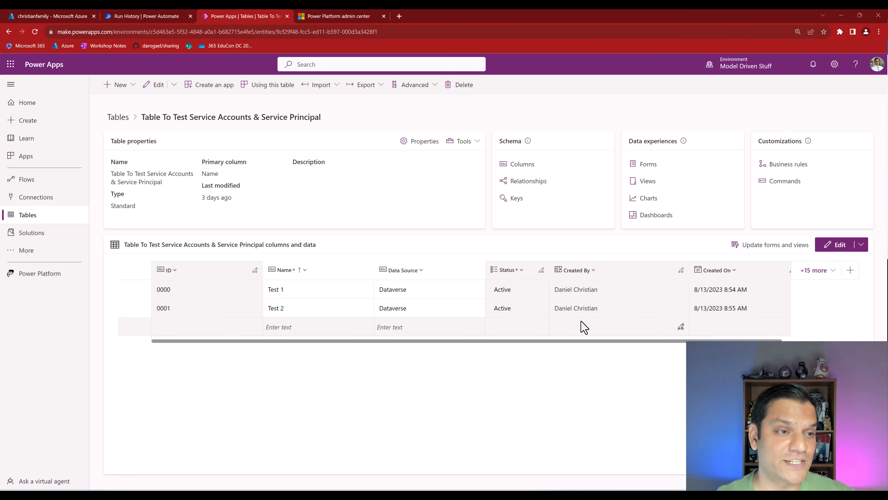
{"action": "left_click", "coordinate": [112, 16]}
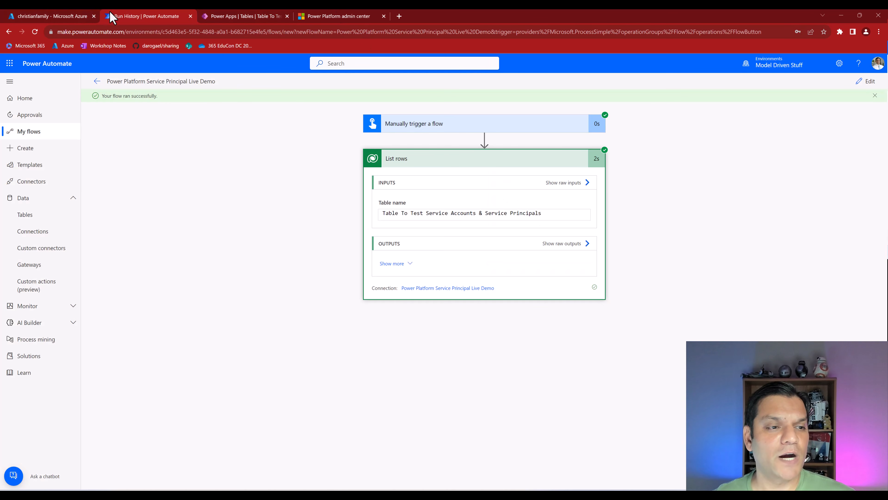
- Add a text input named Name to the flow's manual trigger
{"action": "left_click", "coordinate": [870, 84]}
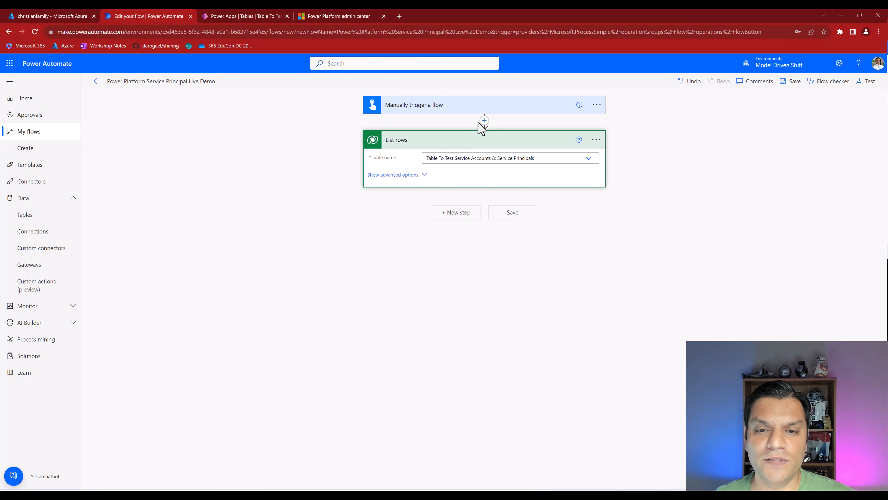
{"action": "left_click", "coordinate": [481, 111]}
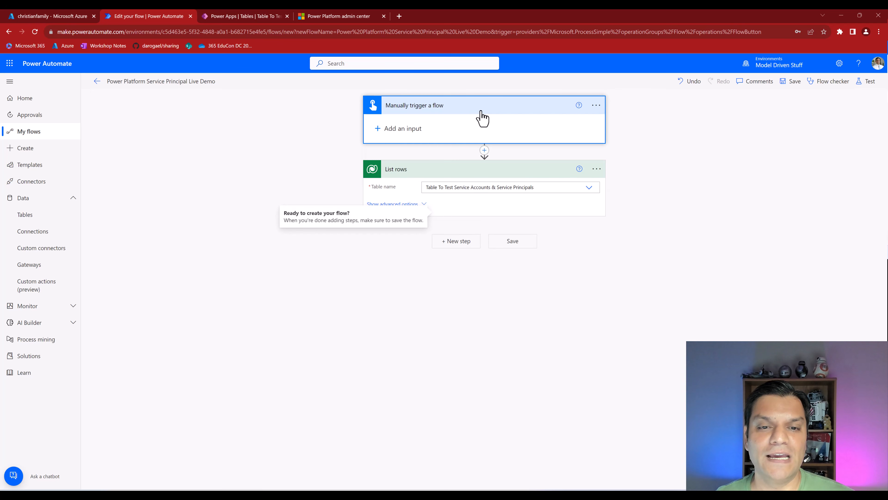
{"action": "left_click", "coordinate": [414, 128]}
{"action": "left_click", "coordinate": [387, 142]}
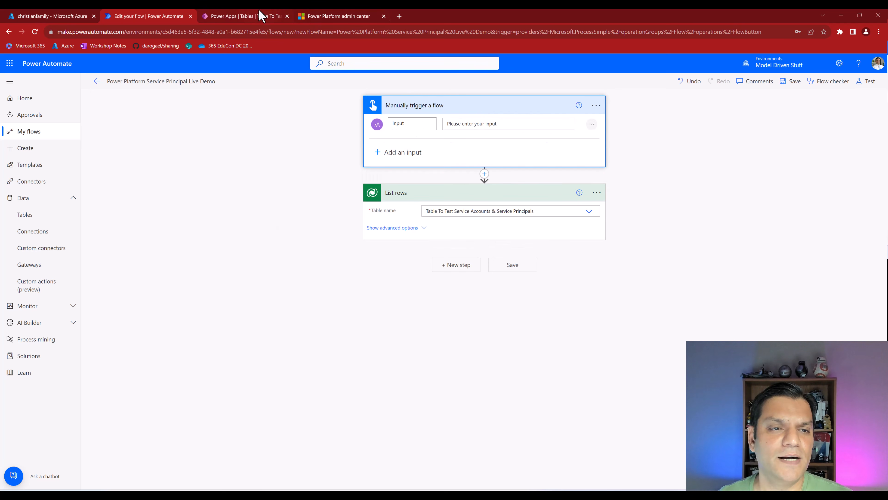
{"action": "left_click", "coordinate": [259, 15]}
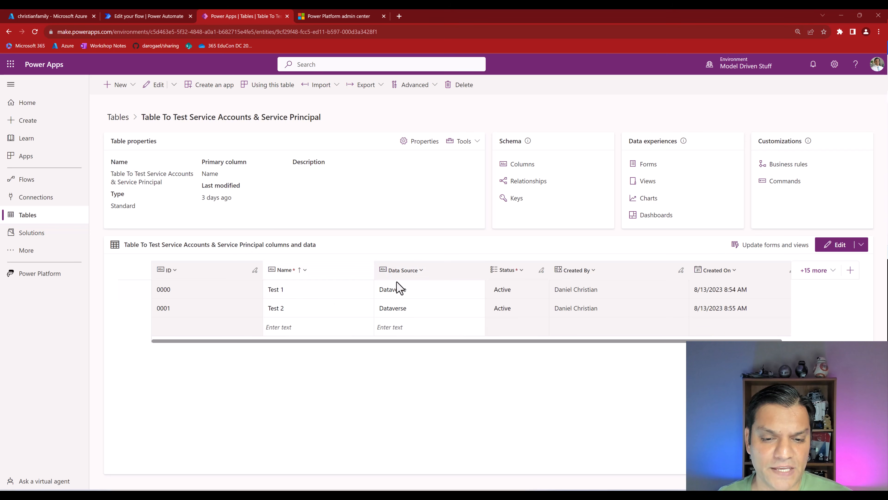
{"action": "left_click", "coordinate": [169, 17]}
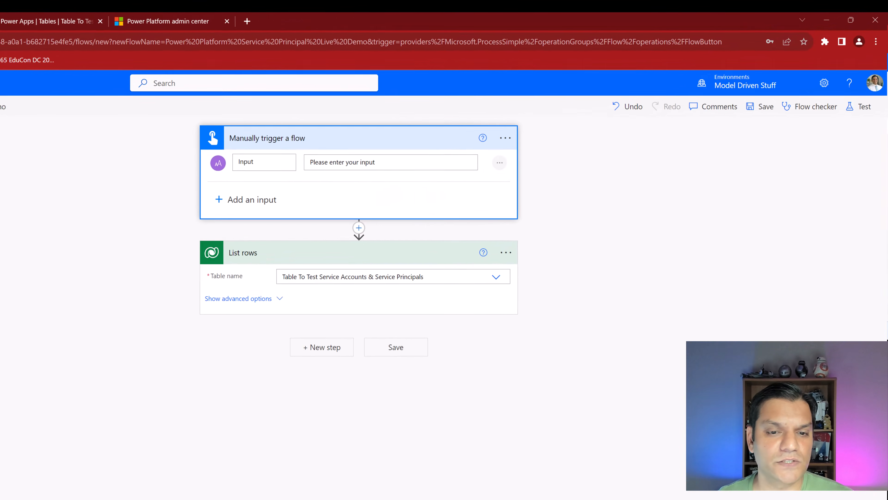
{"action": "left_click_drag", "start_coordinate": [259, 163], "coordinate": [226, 163]}
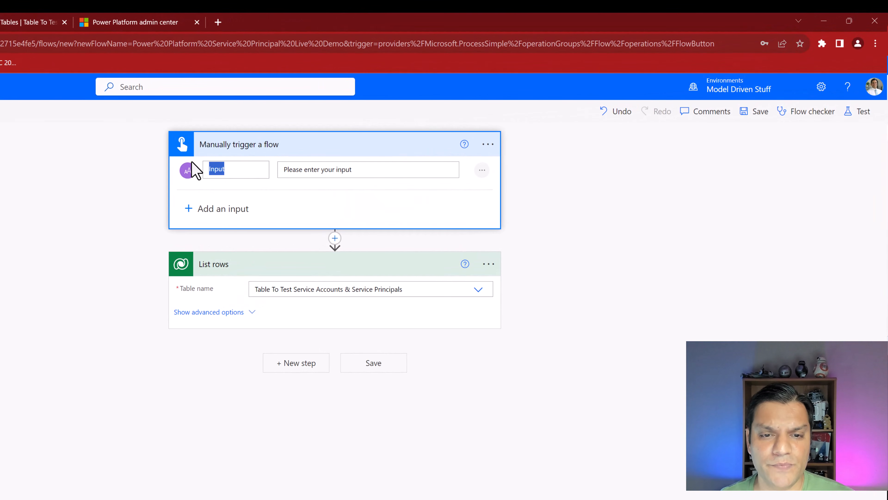
{"action": "type", "text": "Name"}
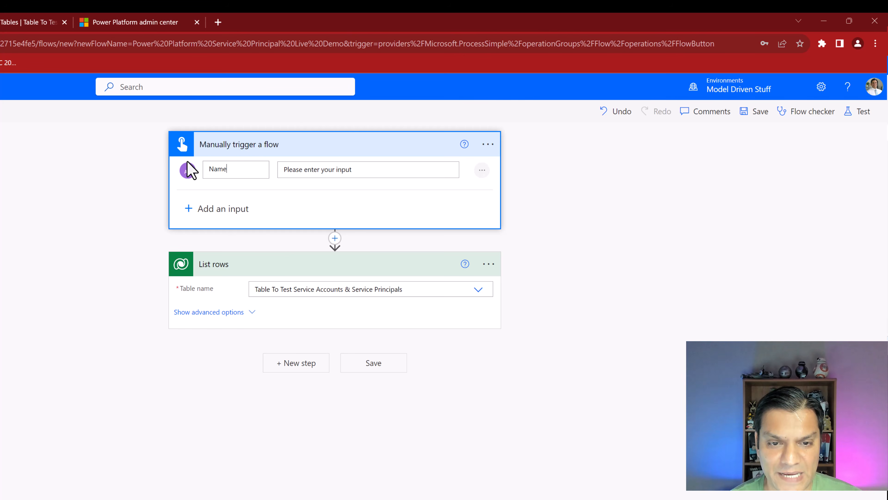
- Add a second text input named Datasource and delete the List rows step
{"action": "left_click", "coordinate": [212, 208]}
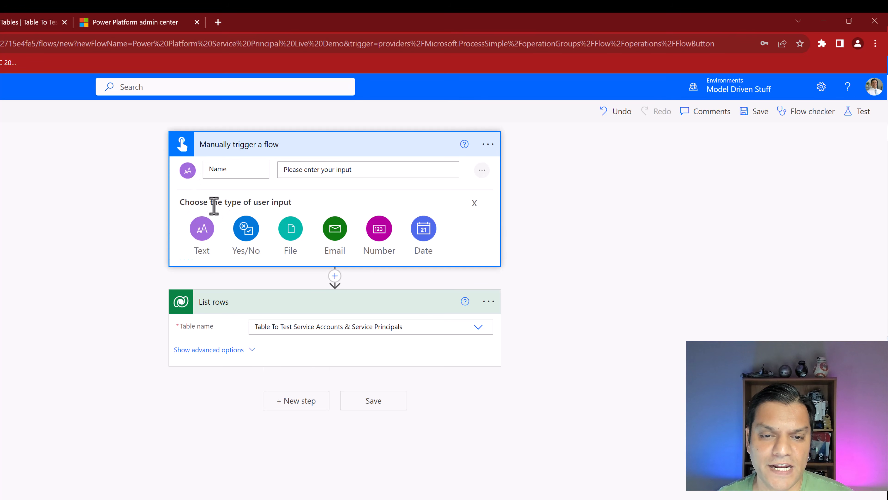
{"action": "left_click", "coordinate": [212, 227]}
{"action": "left_click_drag", "start_coordinate": [234, 211], "coordinate": [184, 210]}
{"action": "type", "text": "Datasource"}
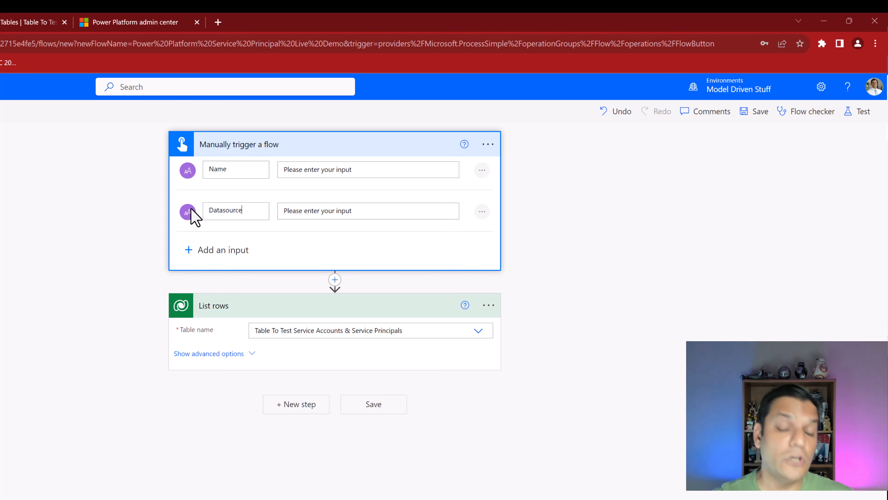
{"action": "left_click", "coordinate": [65, 327]}
{"action": "left_click", "coordinate": [488, 304]}
{"action": "left_click", "coordinate": [529, 463]}
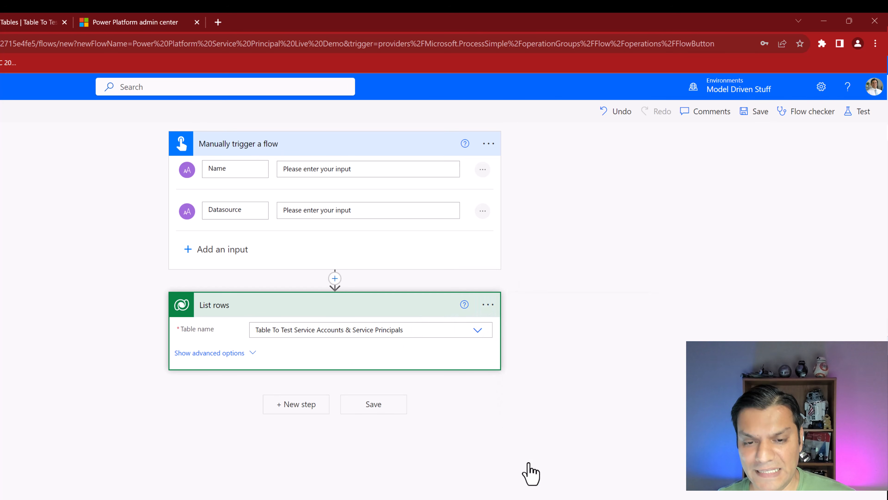
- Confirm removing List rows and add a Dataverse Add a new row step
{"action": "left_click", "coordinate": [287, 396]}
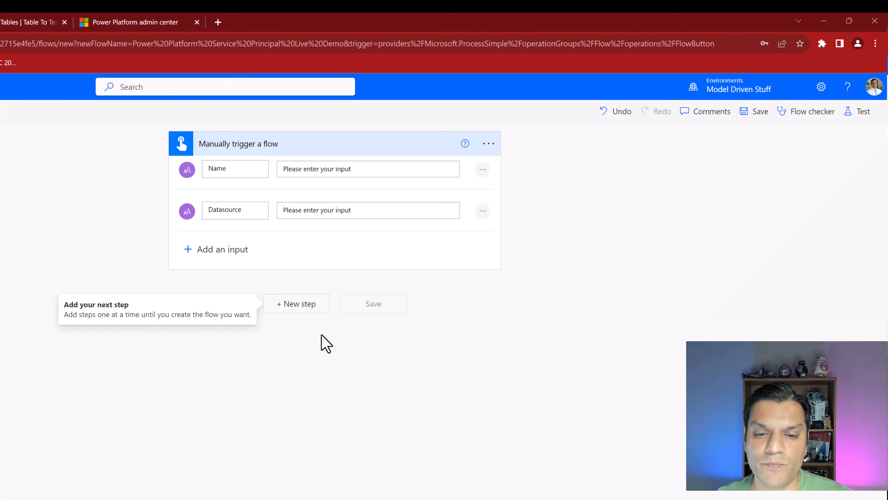
{"action": "left_click", "coordinate": [298, 309]}
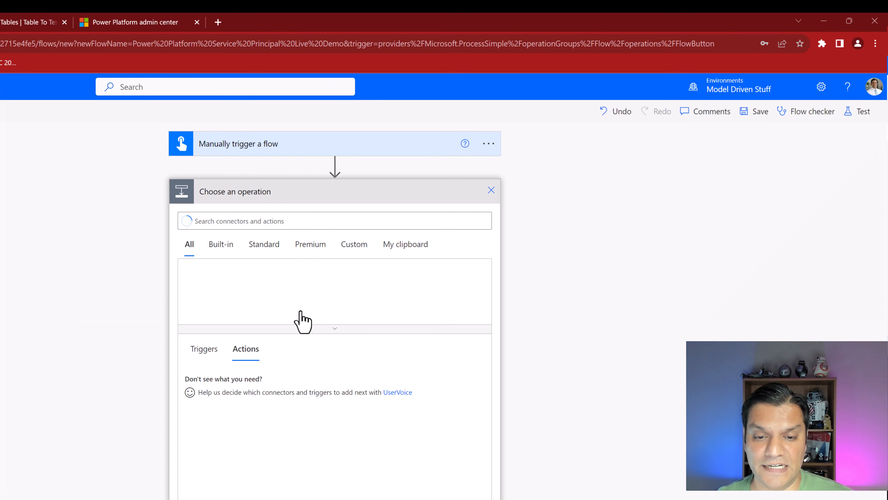
{"action": "left_click", "coordinate": [308, 216]}
{"action": "type", "text": "Dataverse"}
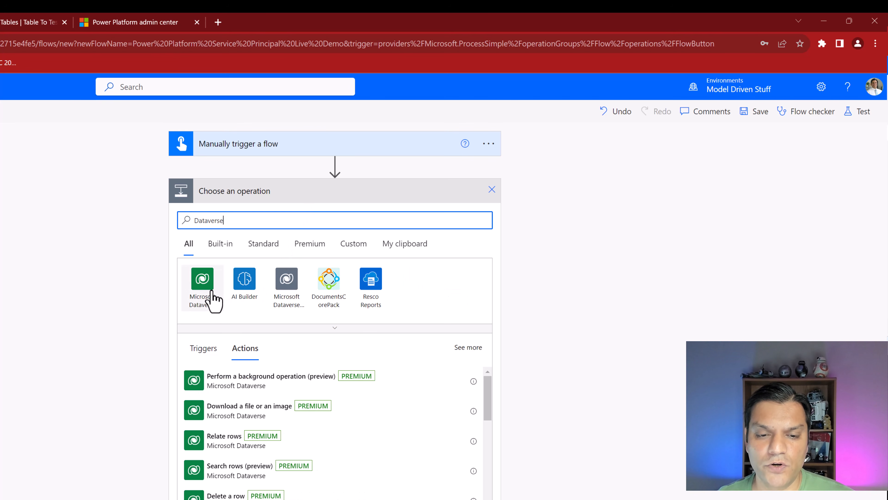
{"action": "left_click", "coordinate": [212, 292]}
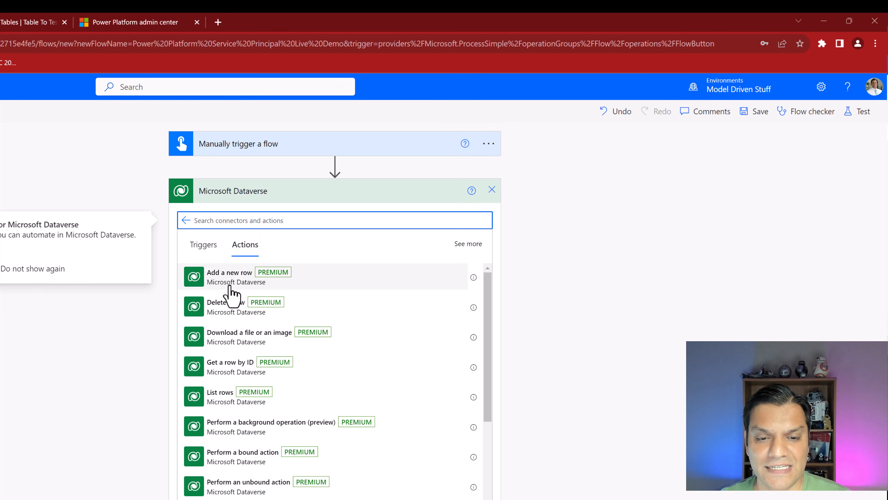
{"action": "left_click", "coordinate": [229, 287]}
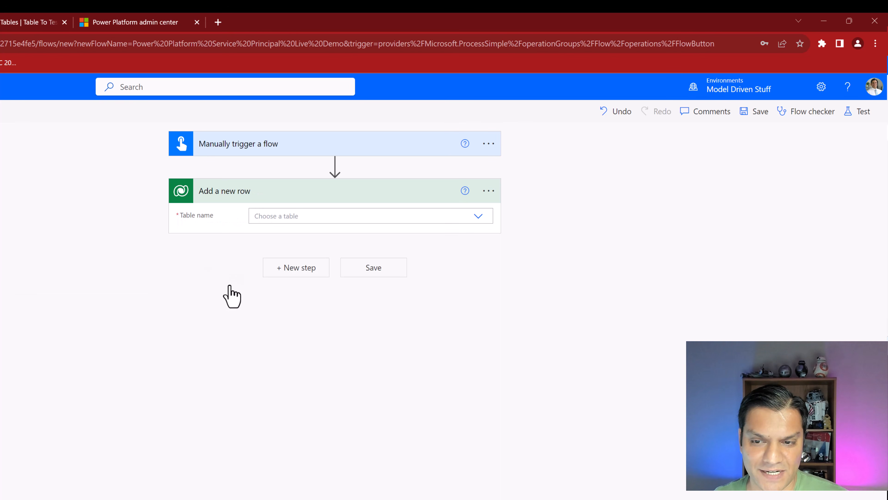
- Switch the step to the Power Platform Service Principal Live Demo connection and choose the test table
{"action": "left_click", "coordinate": [491, 191]}
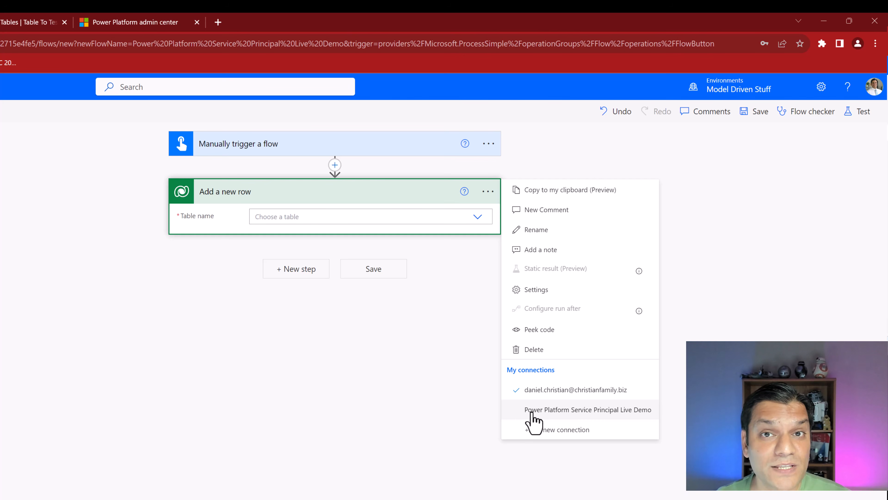
{"action": "left_click", "coordinate": [533, 410]}
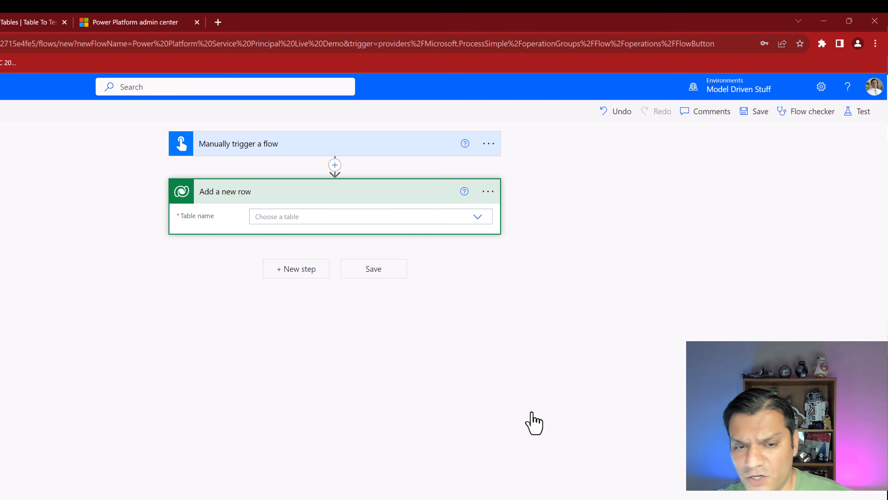
{"action": "left_click", "coordinate": [459, 220]}
{"action": "type", "text": "test"}
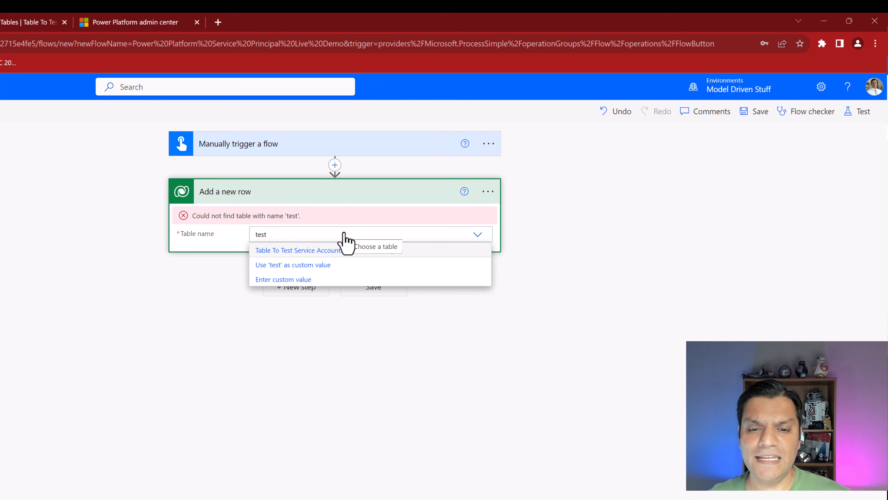
{"action": "left_click", "coordinate": [298, 250]}
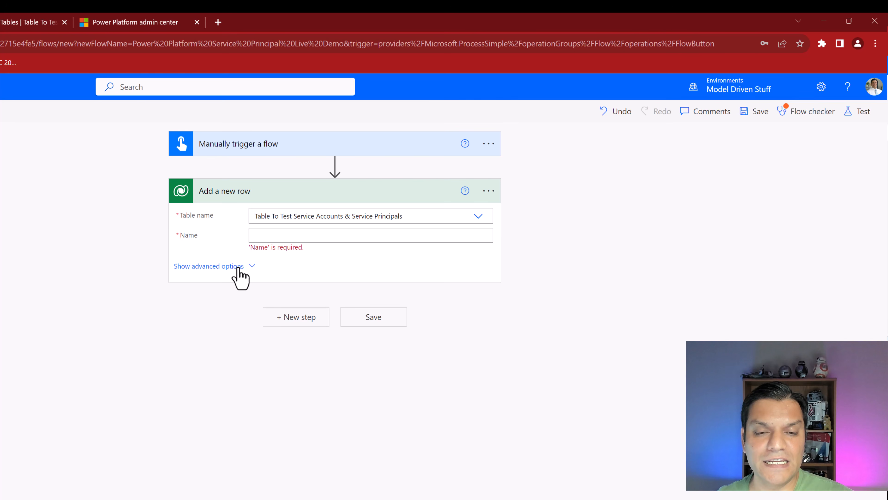
- Show all the row's columns and fill Name with the trigger's Name input
{"action": "left_click", "coordinate": [239, 269]}
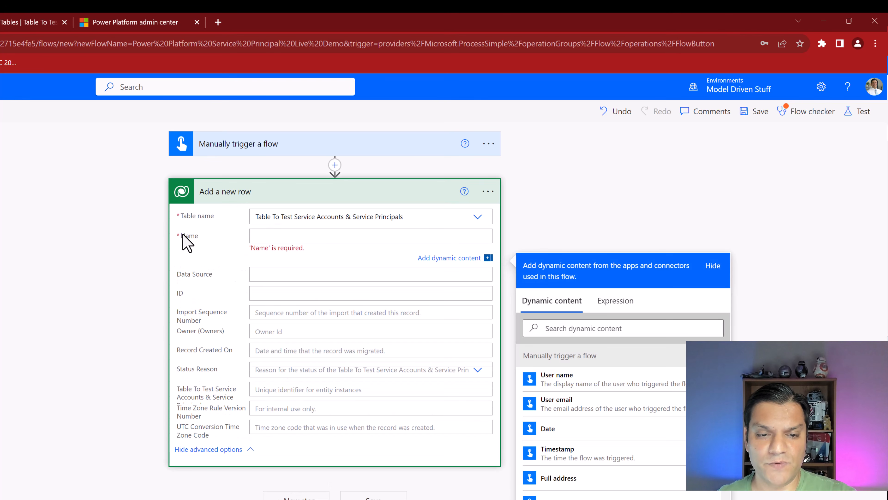
{"action": "left_click", "coordinate": [328, 150]}
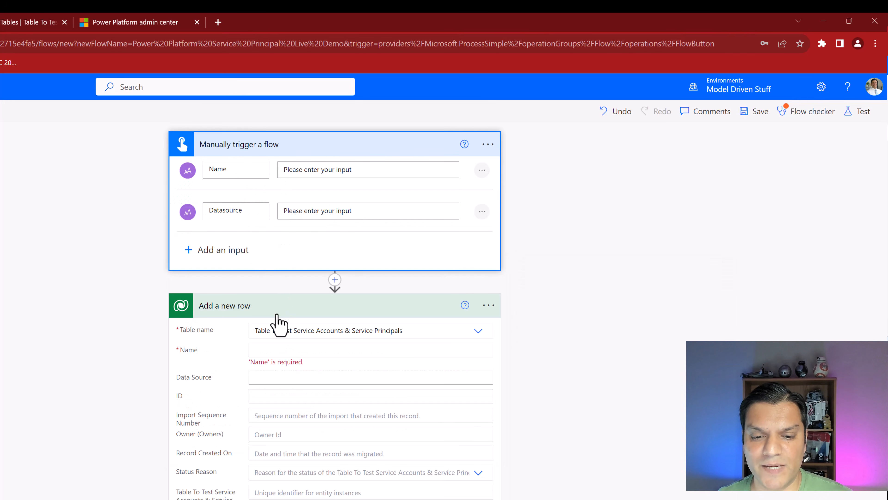
{"action": "left_click", "coordinate": [283, 350]}
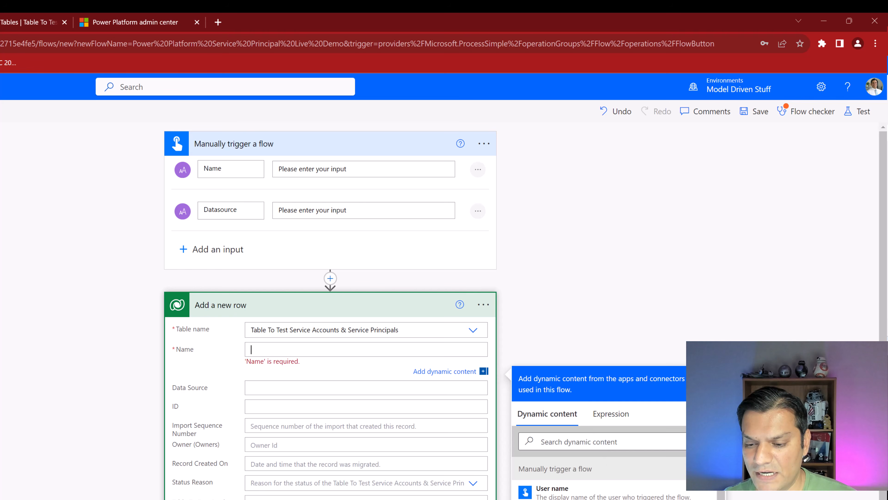
{"action": "left_click", "coordinate": [569, 444]}
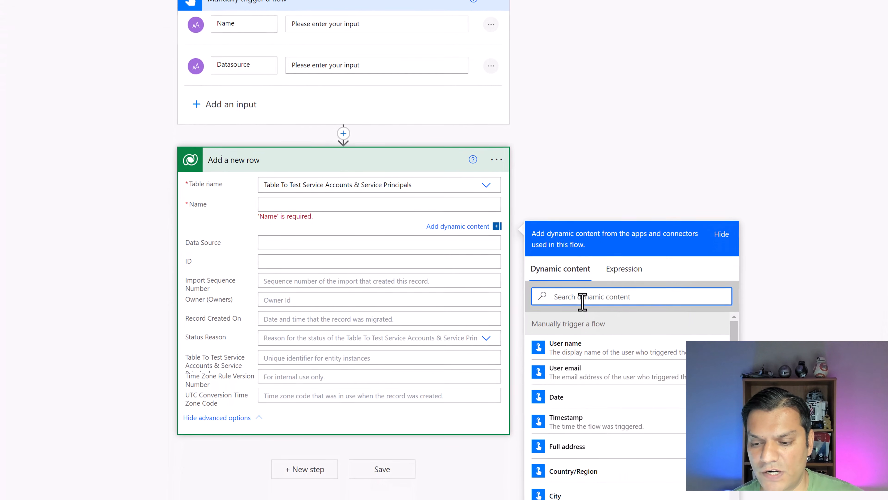
{"action": "type", "text": "name"}
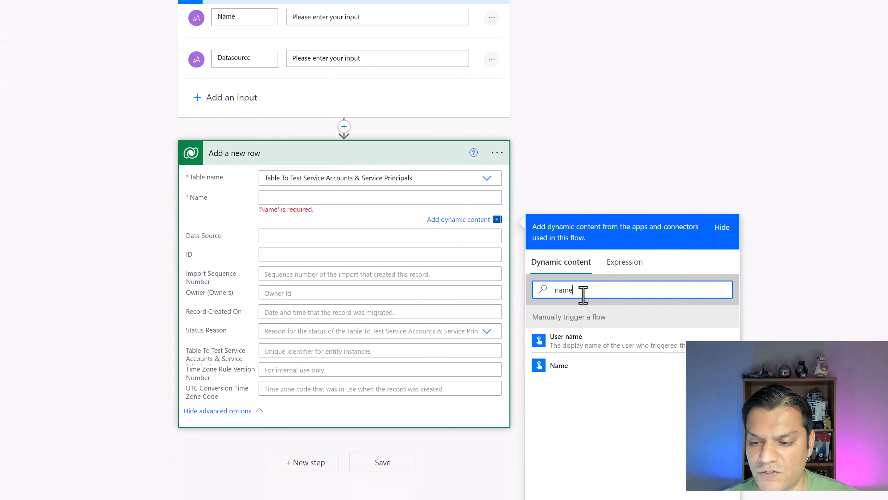
{"action": "left_click", "coordinate": [584, 366]}
- Fill Data Source with the trigger's Datasource input and save the flow
{"action": "left_click", "coordinate": [289, 229]}
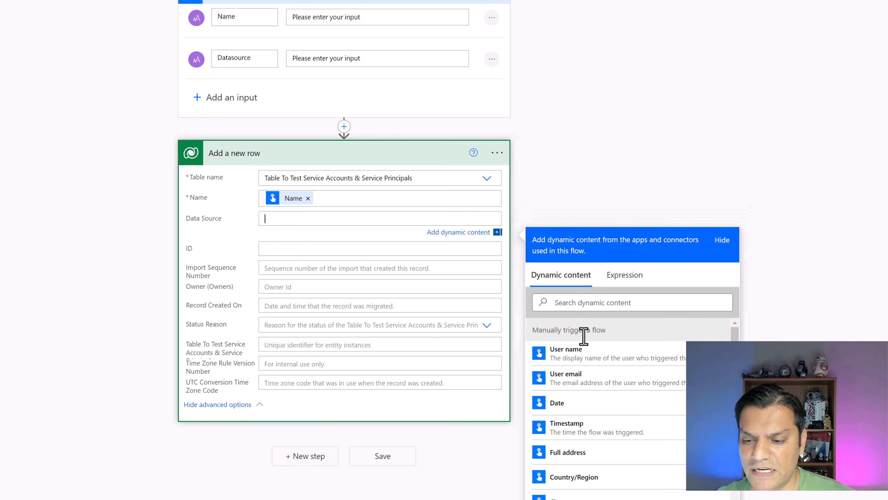
{"action": "left_click", "coordinate": [592, 310]}
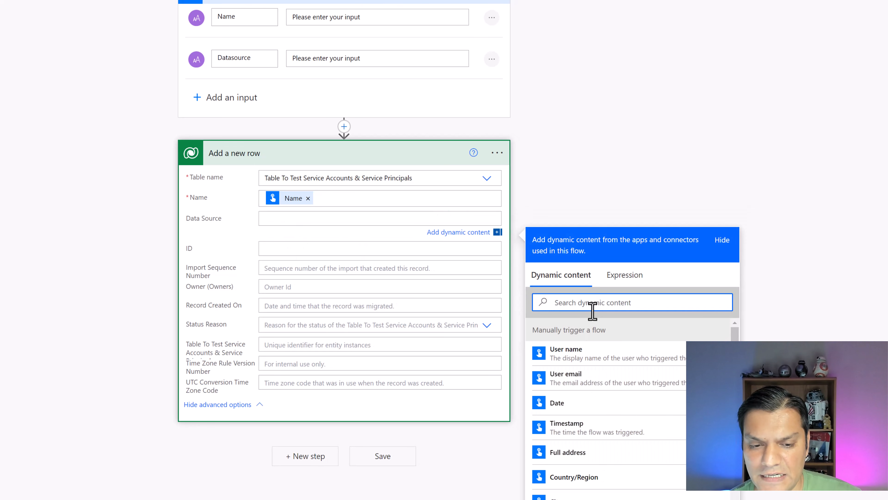
{"action": "type", "text": "data"}
{"action": "left_click", "coordinate": [586, 355]}
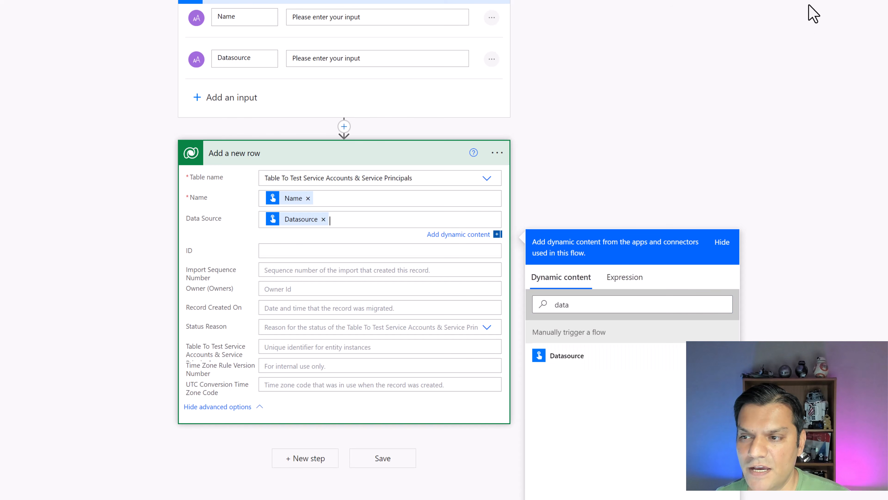
{"action": "left_click", "coordinate": [382, 458]}
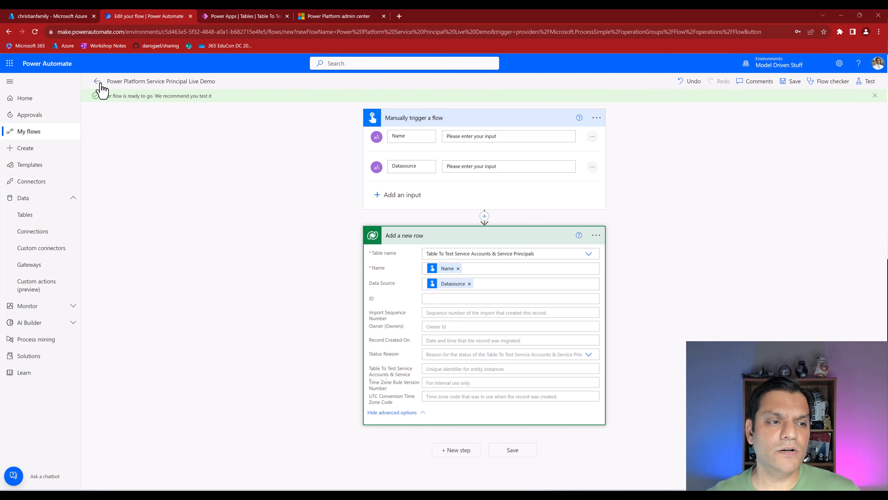
- Start a manual test run with Name 'Test 3' and Datasource 'Dataverse'
{"action": "left_click", "coordinate": [873, 84]}
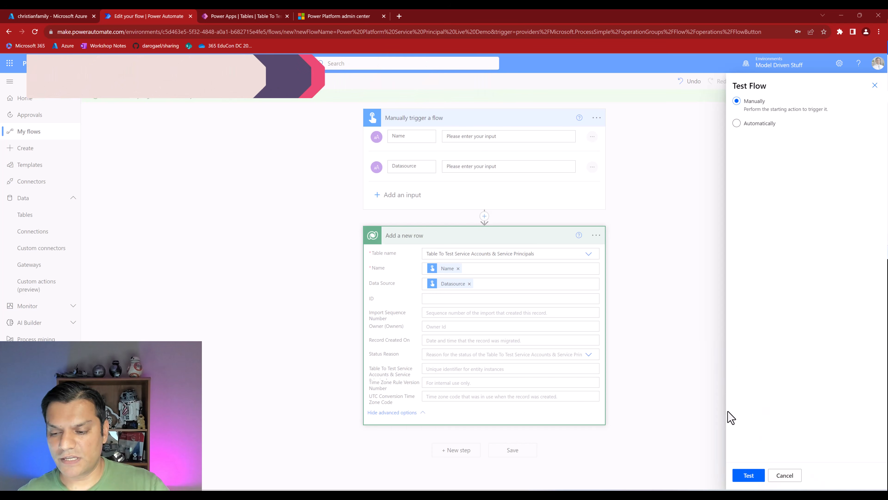
{"action": "left_click", "coordinate": [747, 475]}
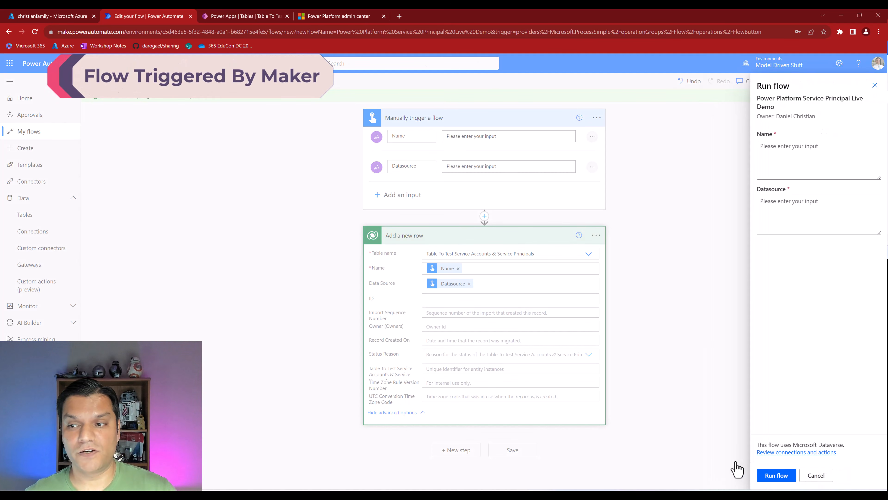
{"action": "left_click", "coordinate": [795, 167]}
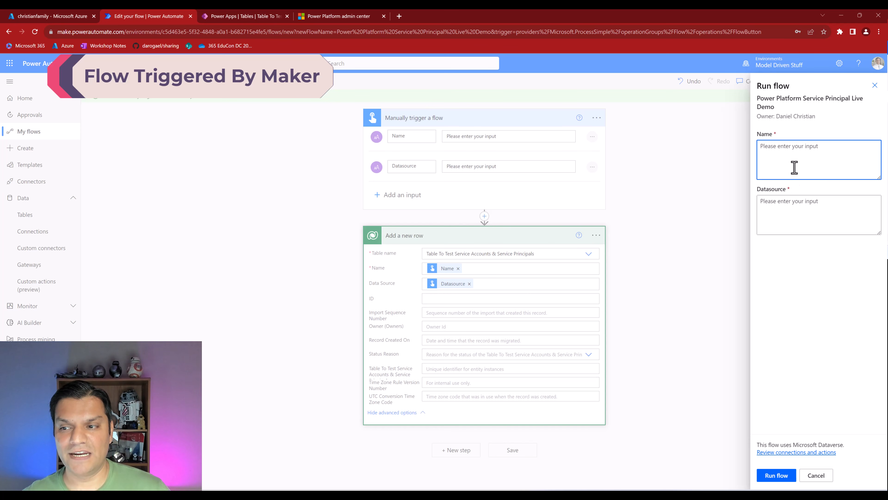
{"action": "type", "text": "Test"}
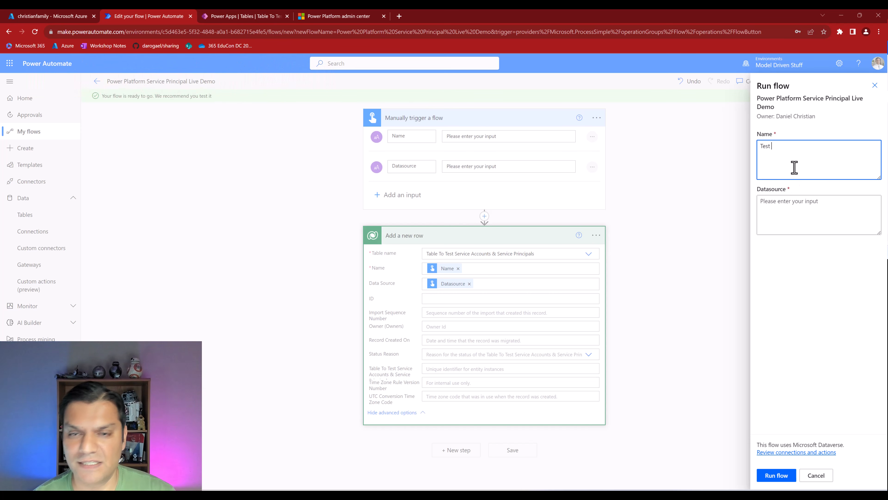
{"action": "left_click", "coordinate": [250, 16]}
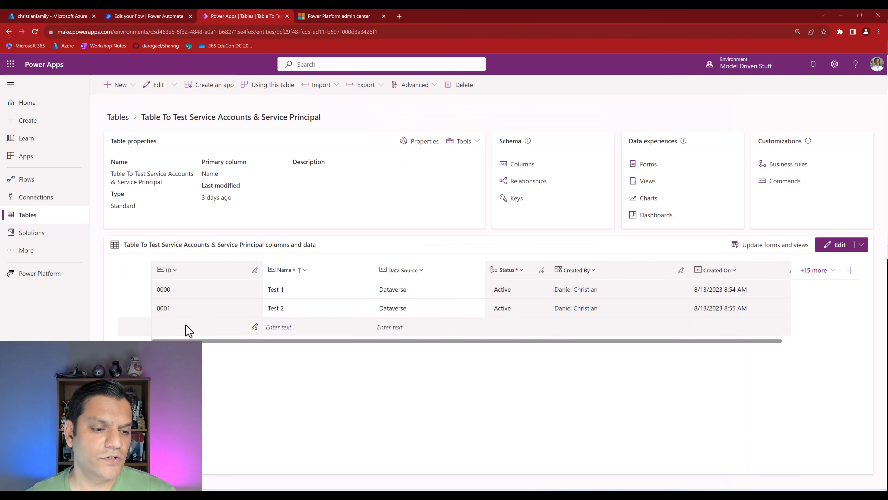
{"action": "left_click", "coordinate": [119, 16]}
{"action": "left_click", "coordinate": [783, 169]}
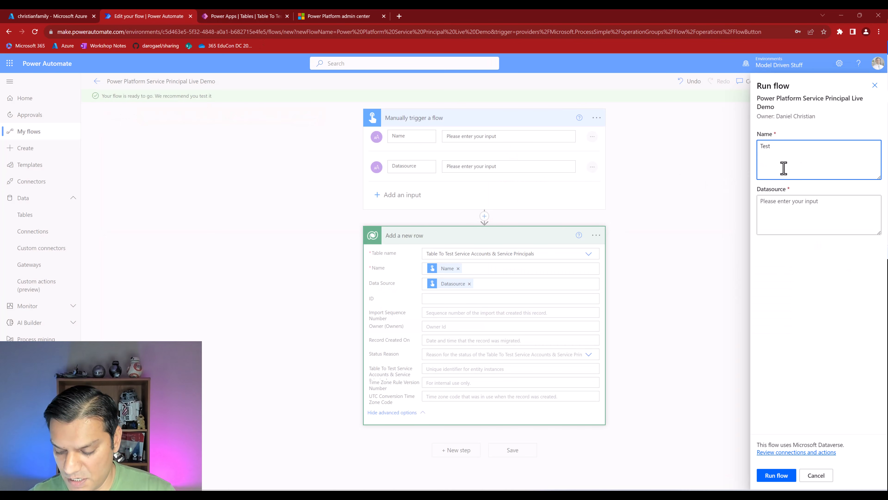
{"action": "left_click", "coordinate": [785, 213]}
{"action": "type", "text": "Dataverse"}
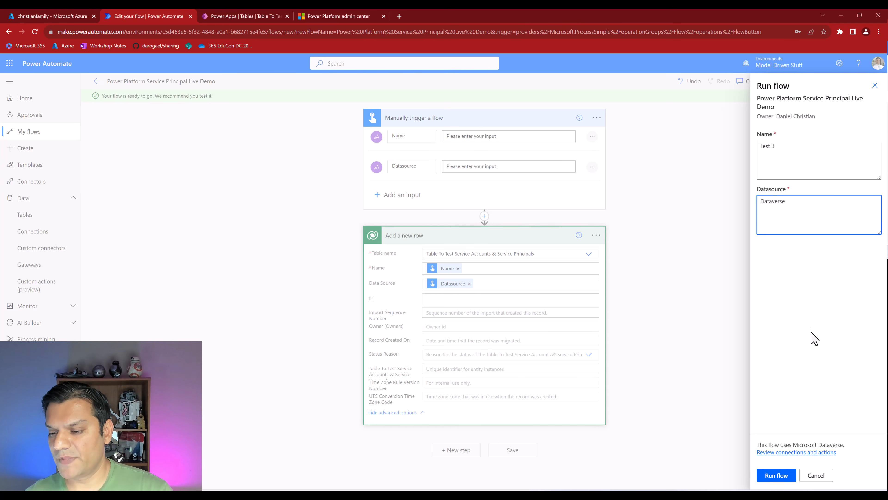
- Run the flow, close the confirmation, and switch to the Power Apps table
{"action": "left_click", "coordinate": [812, 350]}
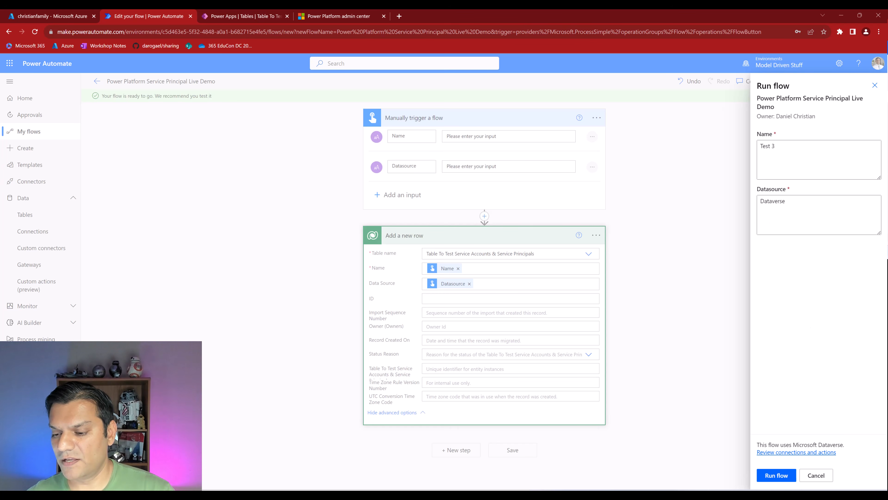
{"action": "left_click", "coordinate": [776, 476]}
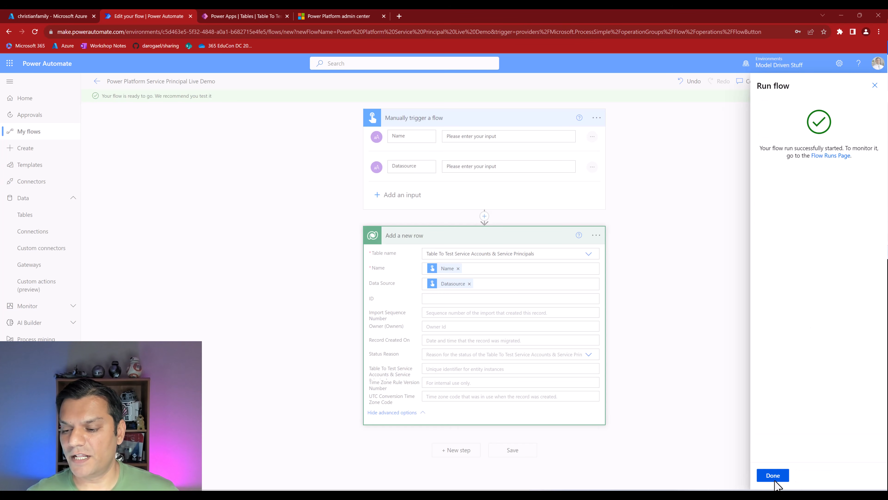
{"action": "left_click", "coordinate": [775, 481]}
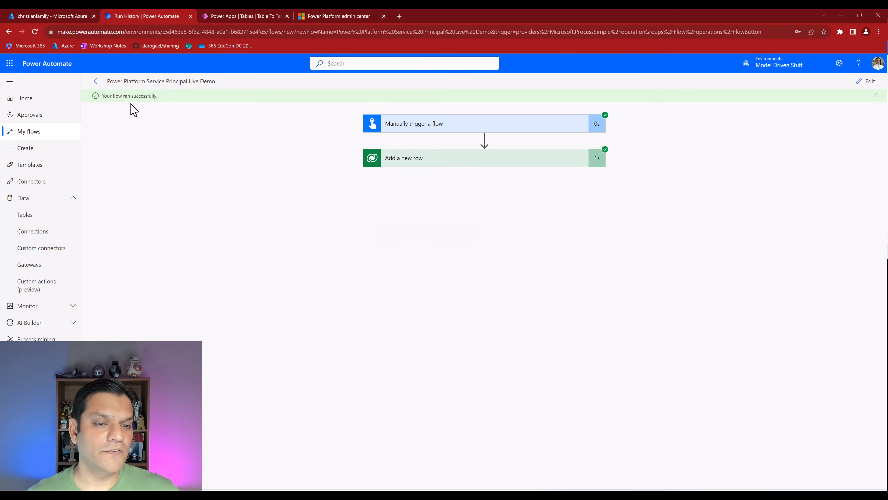
{"action": "left_click", "coordinate": [271, 16]}
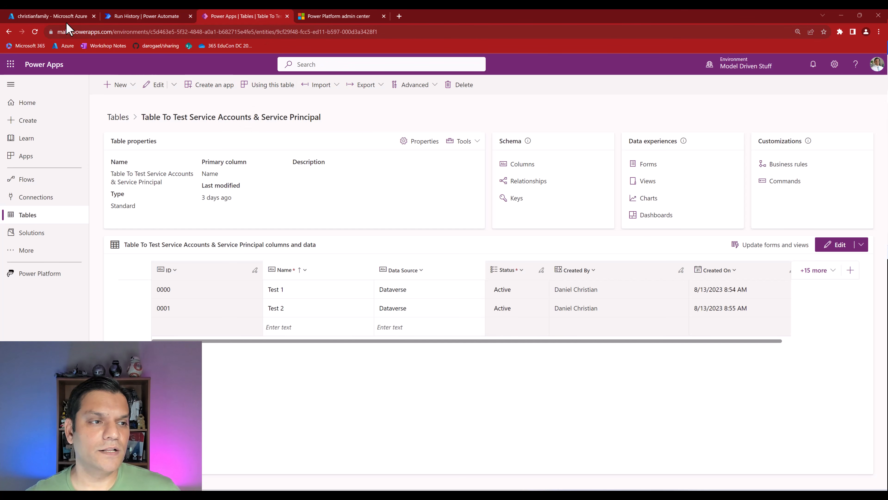
- Refresh the Power Apps table to see the new Test 3 row, then return to the run history
{"action": "left_click", "coordinate": [35, 33]}
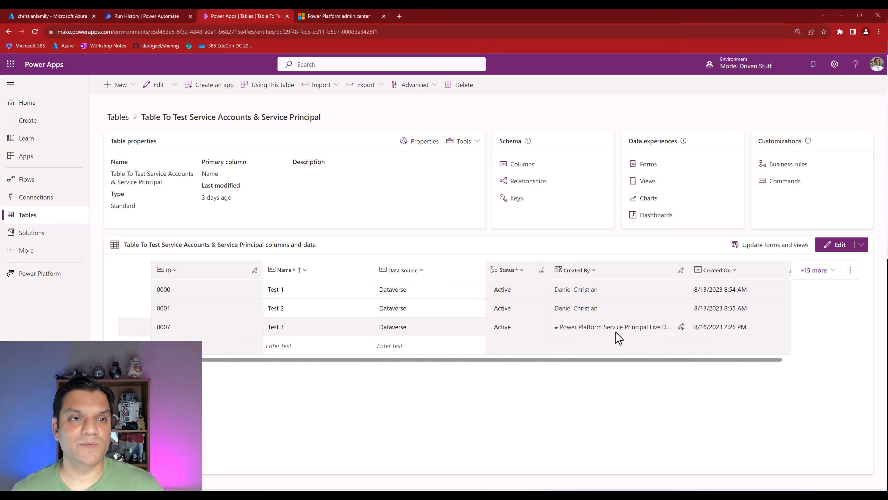
{"action": "left_click", "coordinate": [158, 16]}
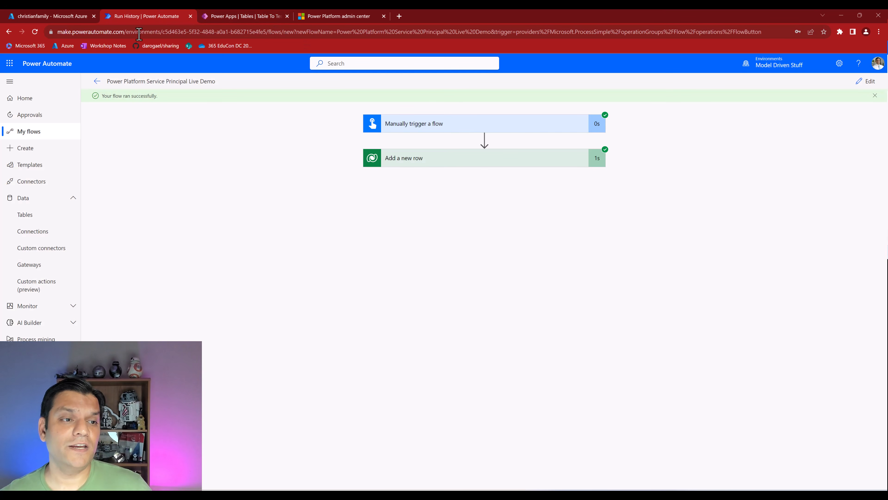
- Confirm Add a new row uses the Live Demo service-principal connection, then switch to Power Apps
{"action": "left_click", "coordinate": [869, 84]}
{"action": "left_click", "coordinate": [596, 222]}
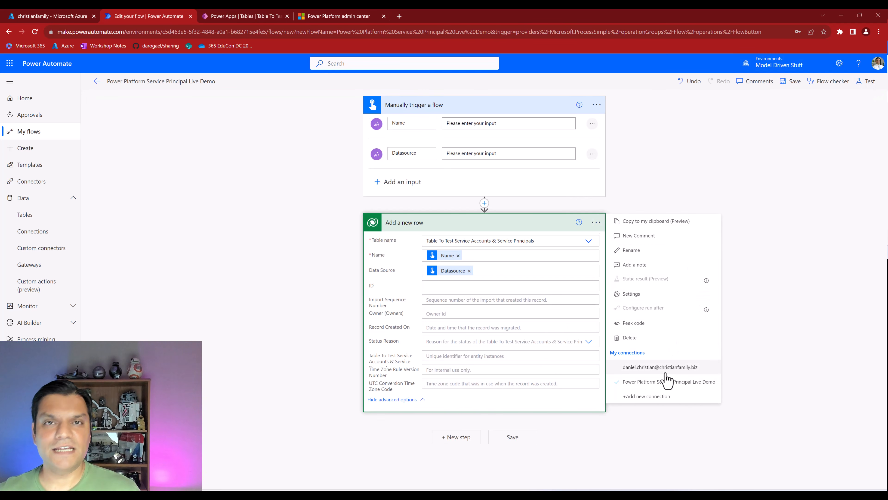
{"action": "left_click", "coordinate": [251, 15]}
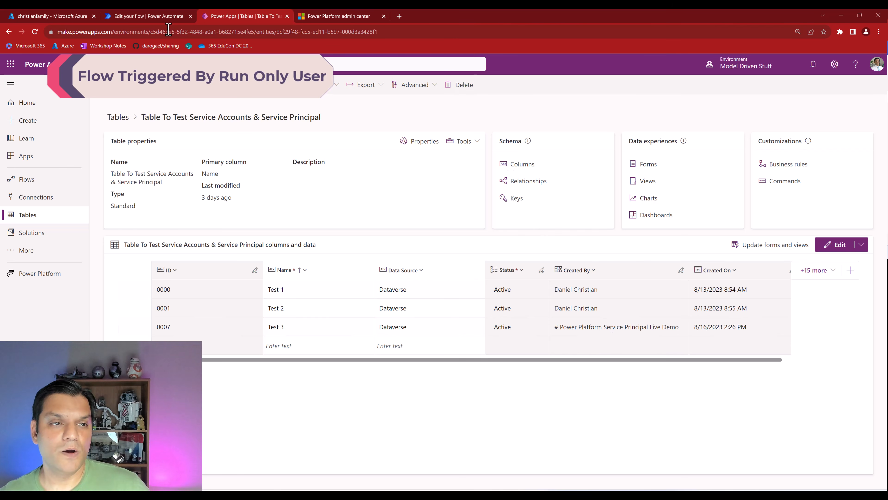
- Add one run-only user who runs through the owner's Live Demo service-principal connection, then save
{"action": "left_click", "coordinate": [157, 16]}
{"action": "left_click", "coordinate": [99, 85]}
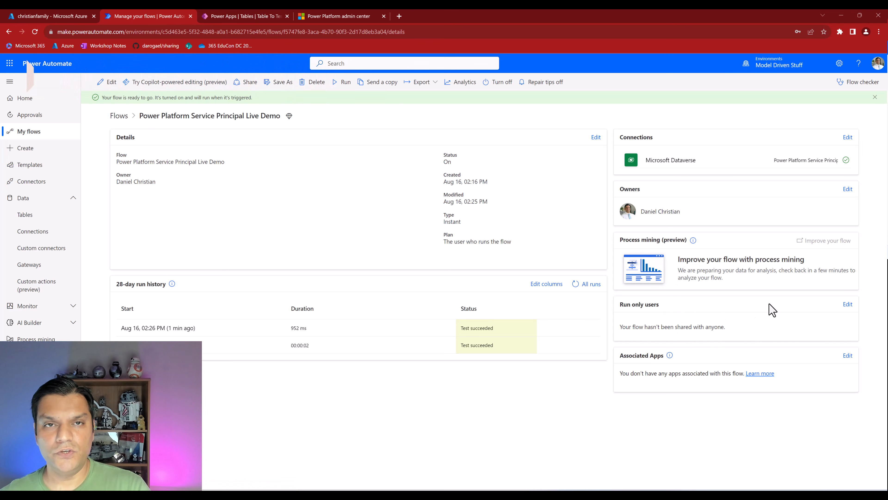
{"action": "left_click", "coordinate": [849, 305]}
{"action": "left_click", "coordinate": [762, 144]}
{"action": "type", "text": "finn"}
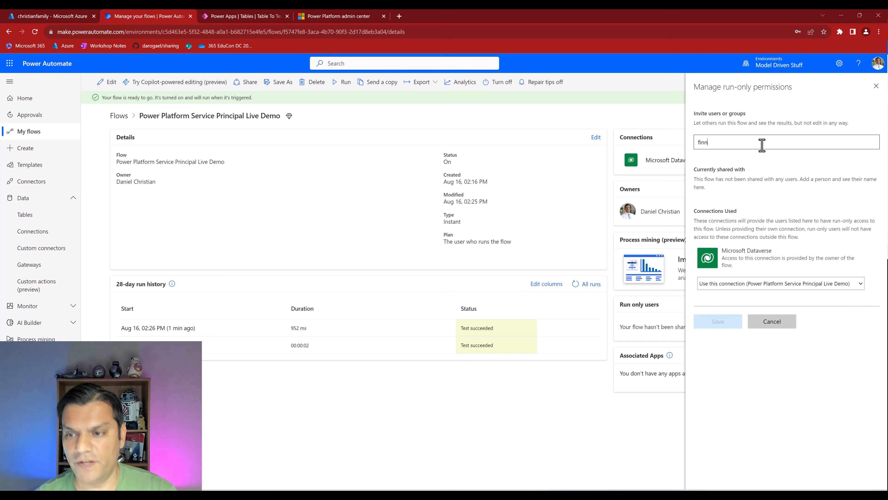
{"action": "left_click", "coordinate": [750, 165]}
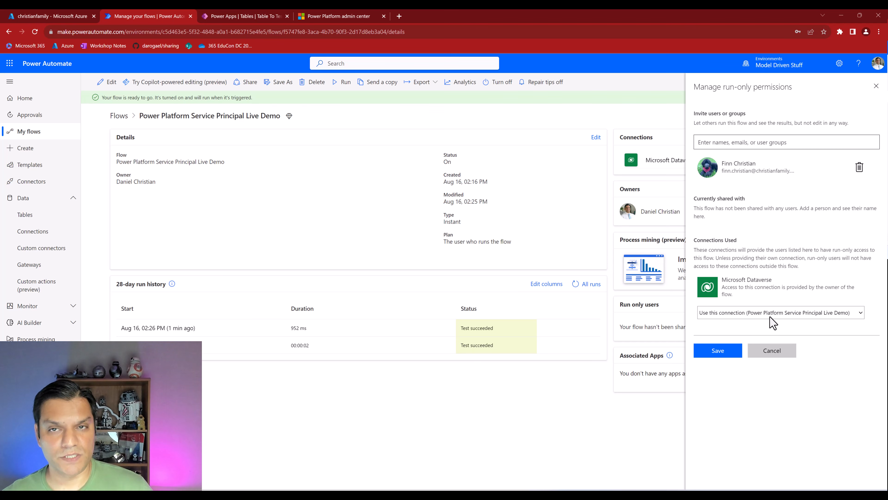
{"action": "left_click", "coordinate": [711, 350]}
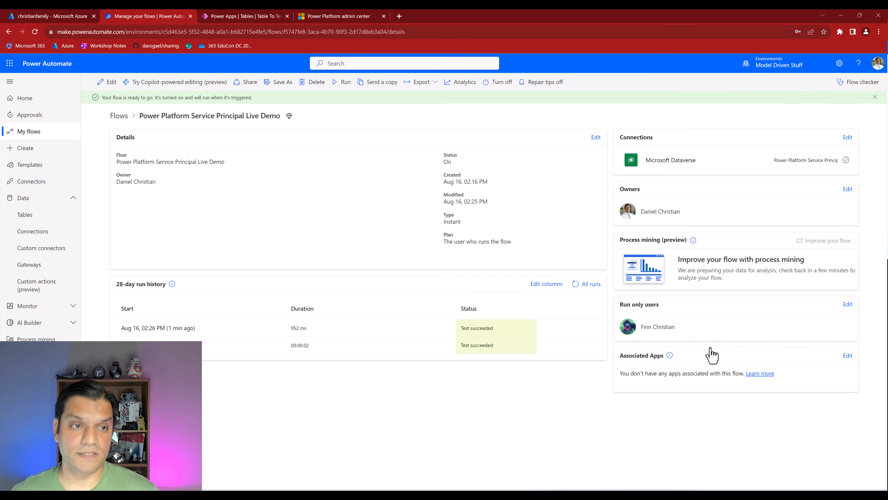
{"action": "left_click", "coordinate": [280, 31]}
{"action": "key", "text": "ctrl+c"}
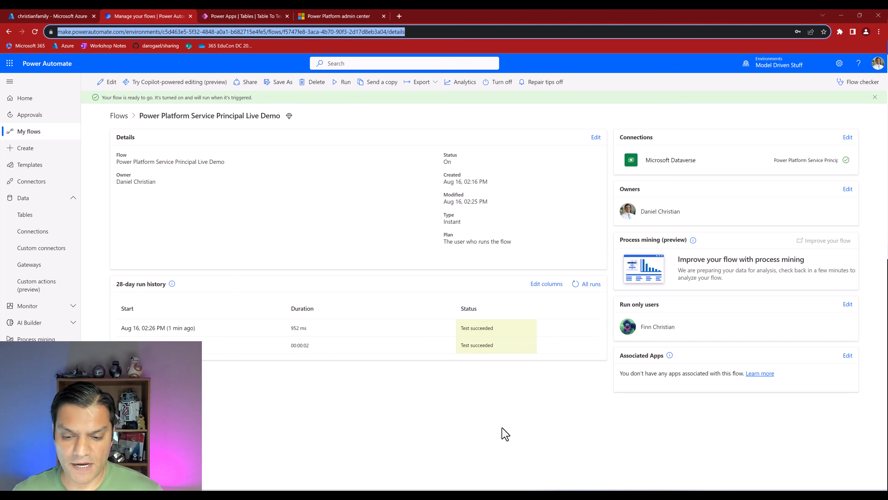
- Open the copied flow details address in a private tab as the run-only user
{"action": "key", "text": "alt+Tab"}
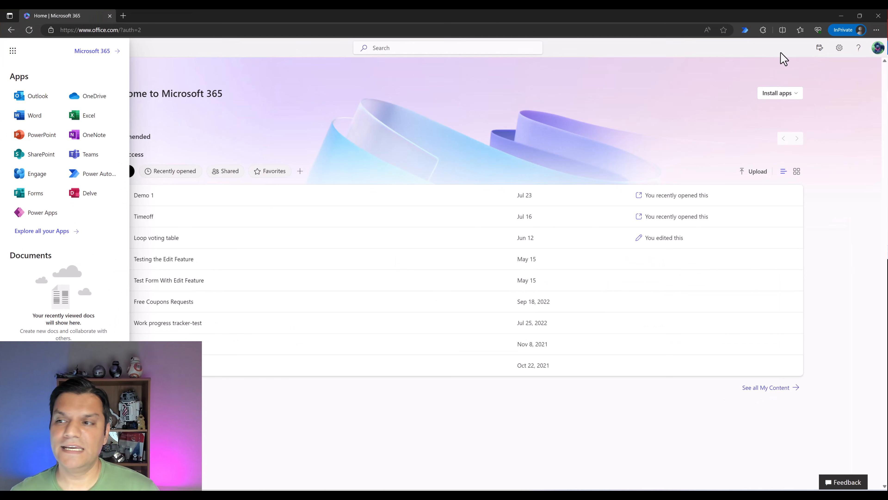
{"action": "left_click", "coordinate": [878, 48]}
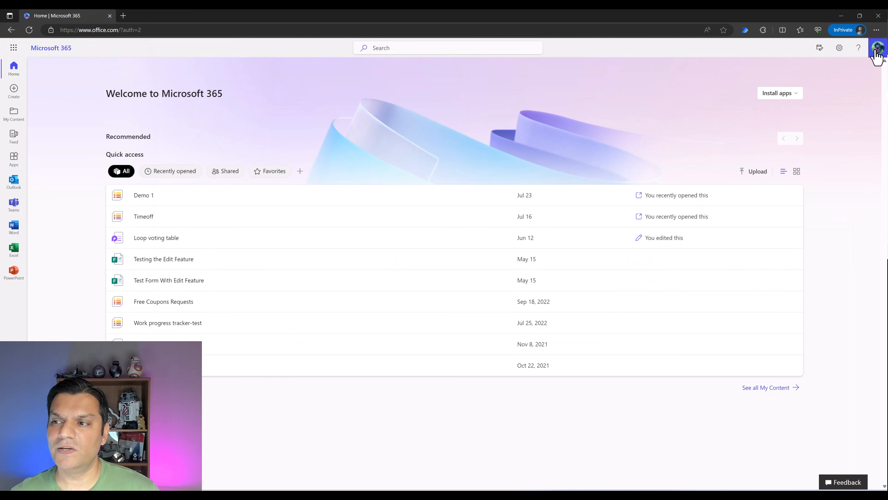
{"action": "left_click", "coordinate": [131, 30]}
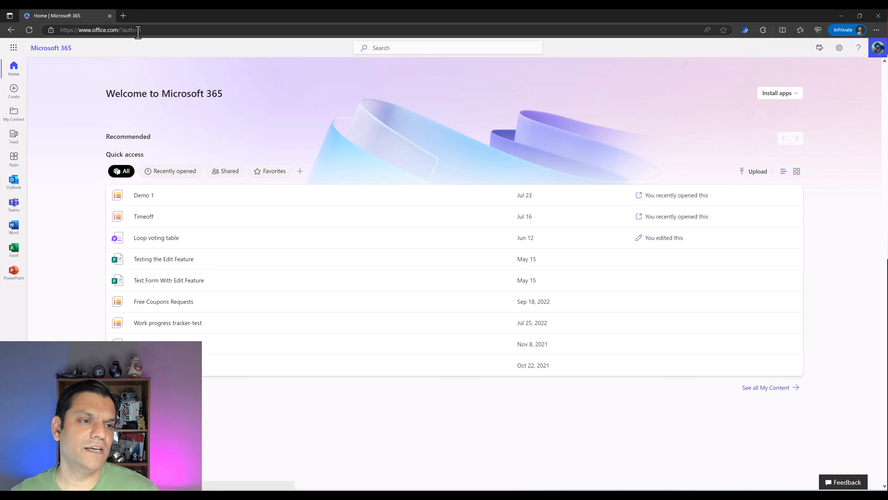
{"action": "left_click", "coordinate": [123, 16]}
{"action": "key", "text": "ctrl+v"}
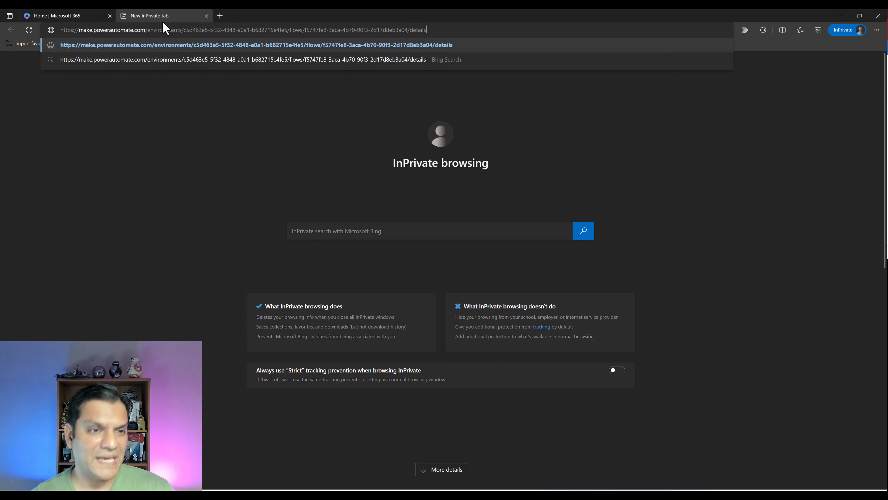
{"action": "key", "text": "Return"}
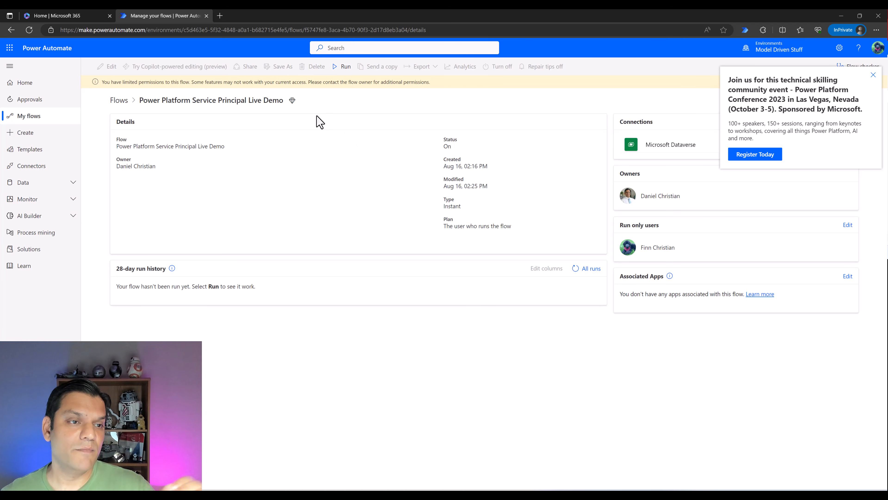
- Run the flow with Name 'Test 5' and Datasource 'SharePoint' and dismiss the confirmation
{"action": "left_click", "coordinate": [341, 80]}
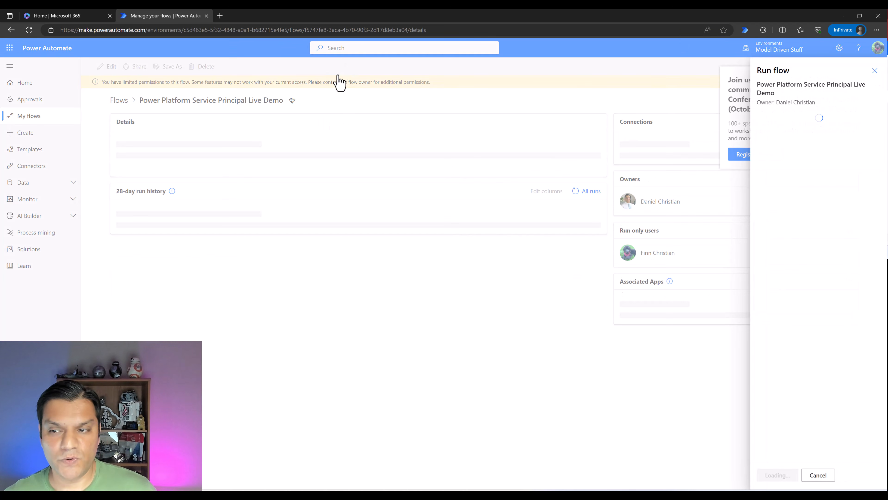
{"action": "left_click", "coordinate": [813, 131]}
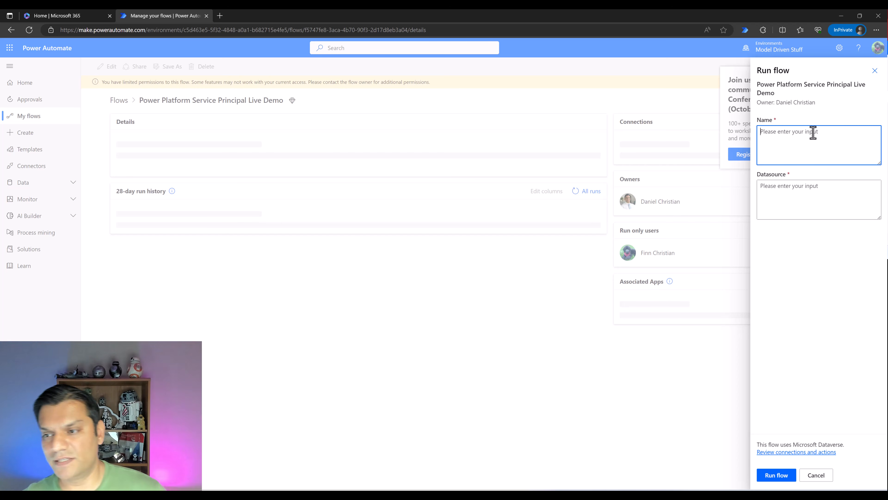
{"action": "type", "text": "Test 5"}
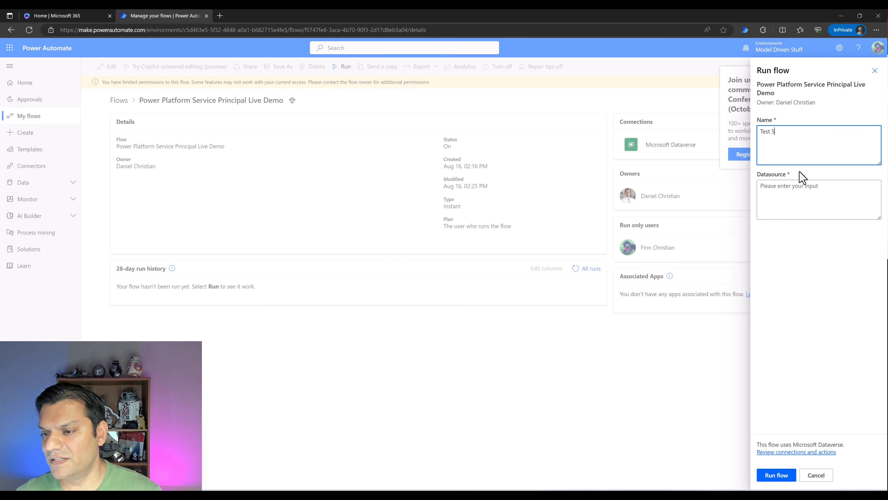
{"action": "left_click", "coordinate": [795, 187]}
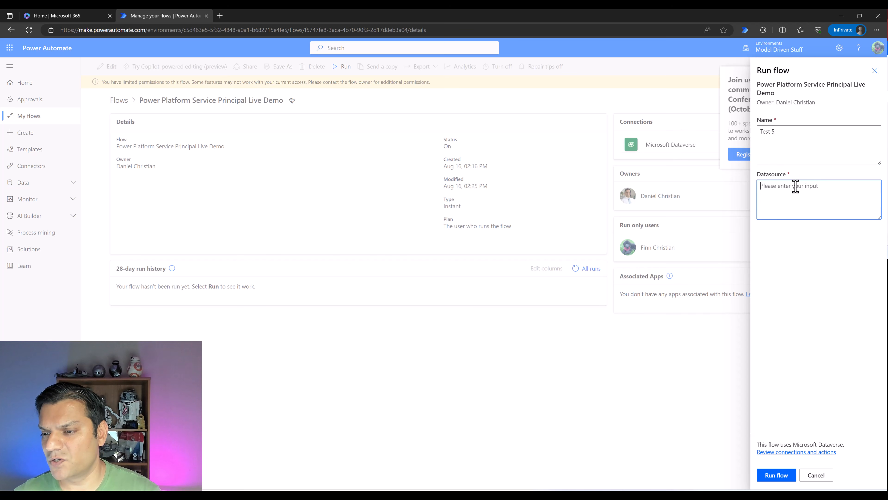
{"action": "type", "text": "Share"}
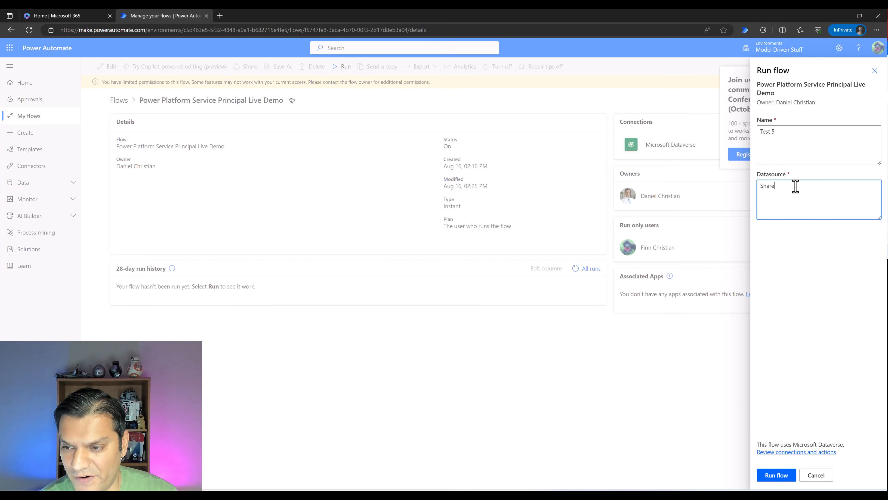
{"action": "type", "text": "Point"}
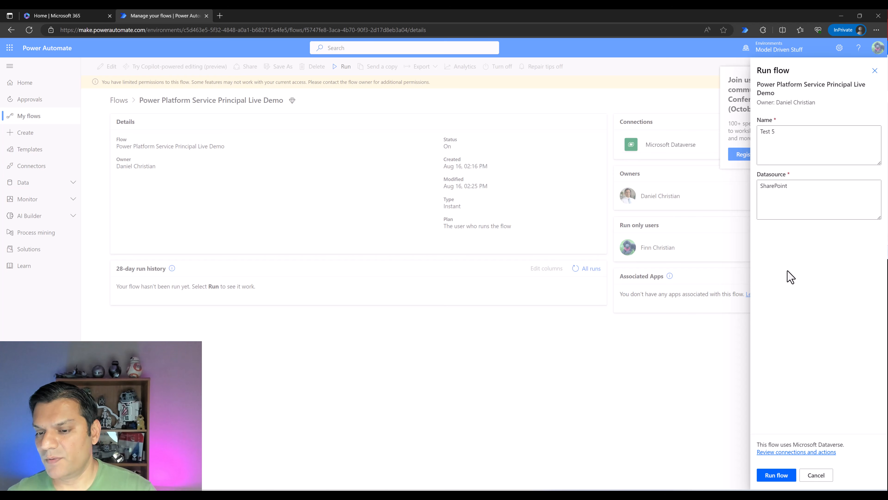
{"action": "left_click", "coordinate": [789, 479]}
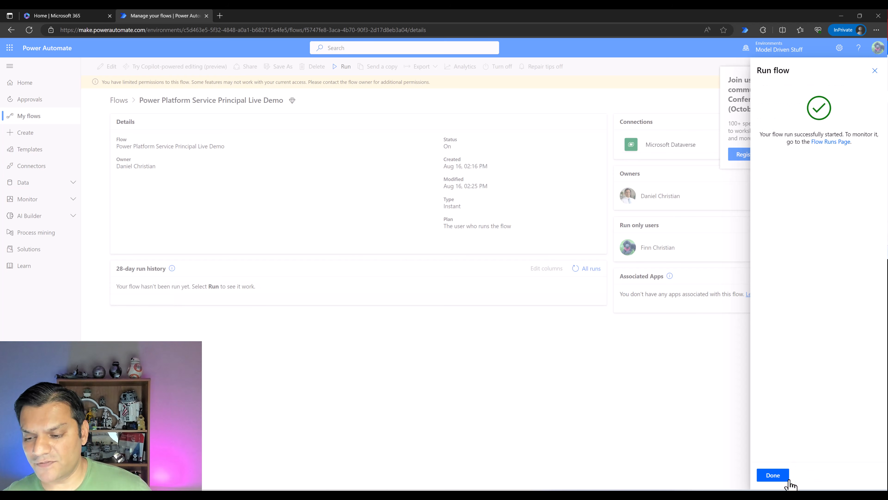
{"action": "left_click", "coordinate": [766, 479]}
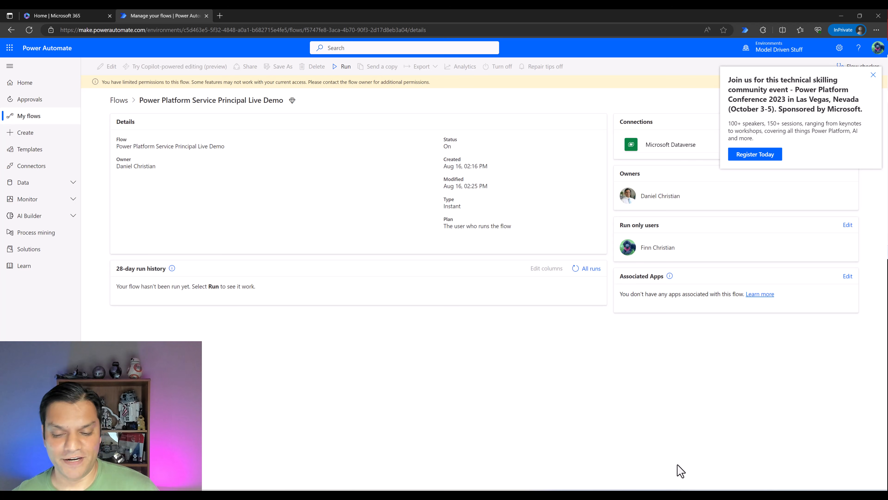
- In the owner's Power Apps table, reload to confirm the new Test 5 SharePoint row, then return to the flow
{"action": "left_click", "coordinate": [498, 495]}
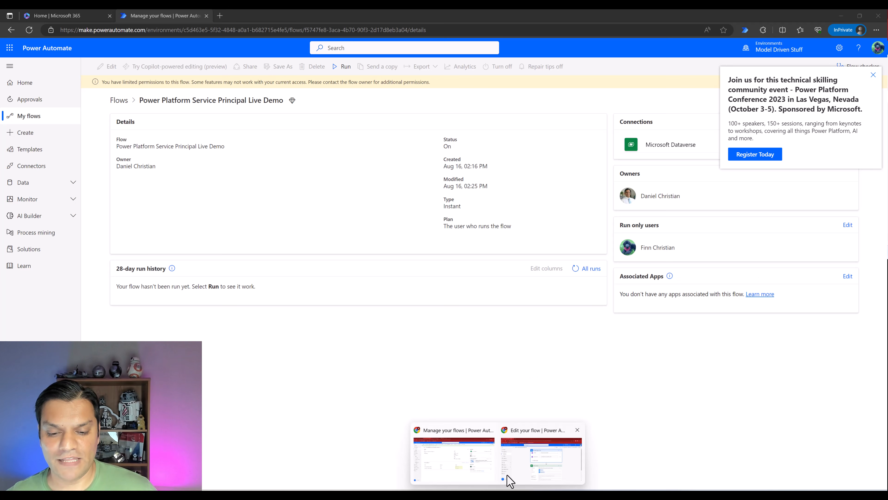
{"action": "left_click", "coordinate": [479, 478]}
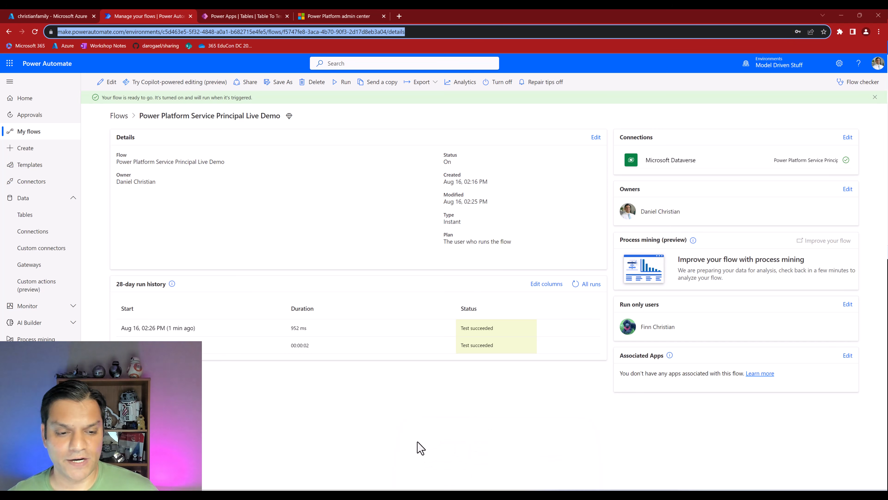
{"action": "left_click", "coordinate": [241, 18]}
{"action": "left_click", "coordinate": [35, 32]}
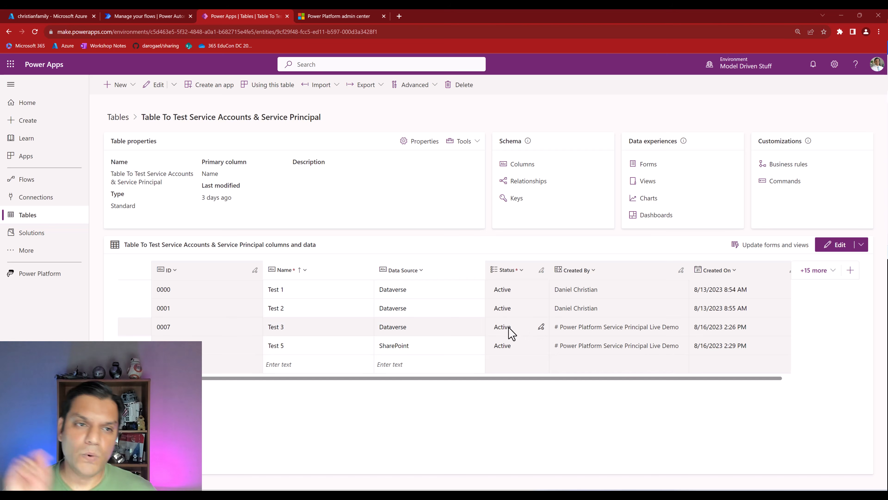
{"action": "left_click", "coordinate": [133, 16]}
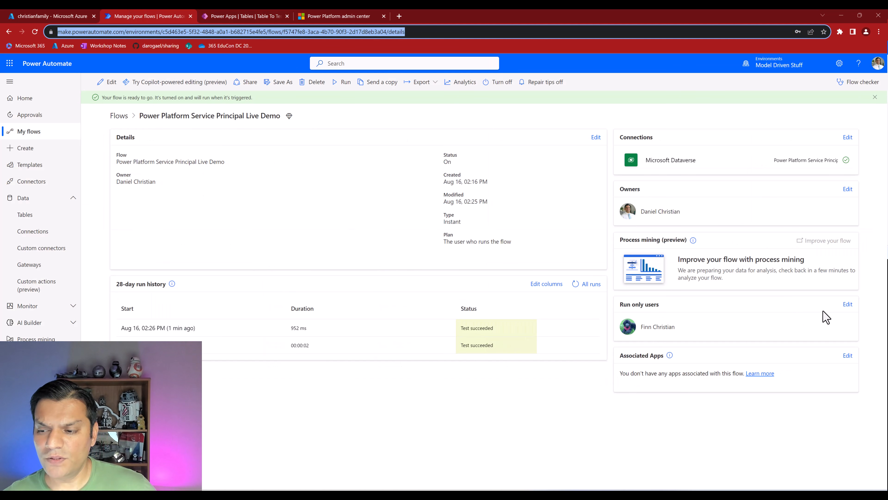
- Set the run-only users' Dataverse connection to 'Provided by run-only user', accept the warning, and save
{"action": "left_click", "coordinate": [848, 304]}
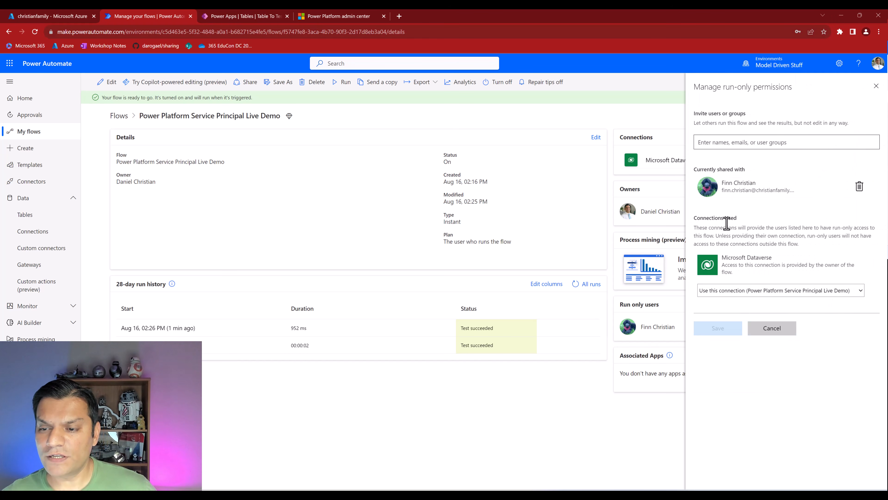
{"action": "left_click", "coordinate": [850, 293]}
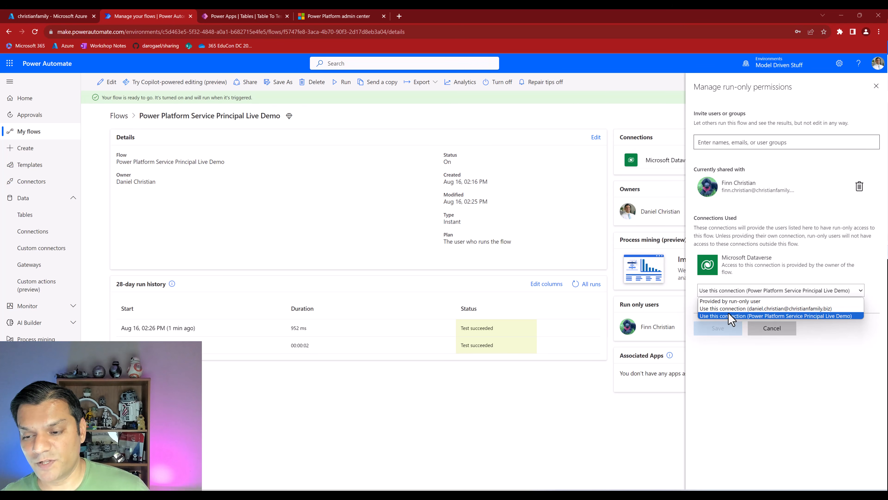
{"action": "left_click", "coordinate": [719, 303]}
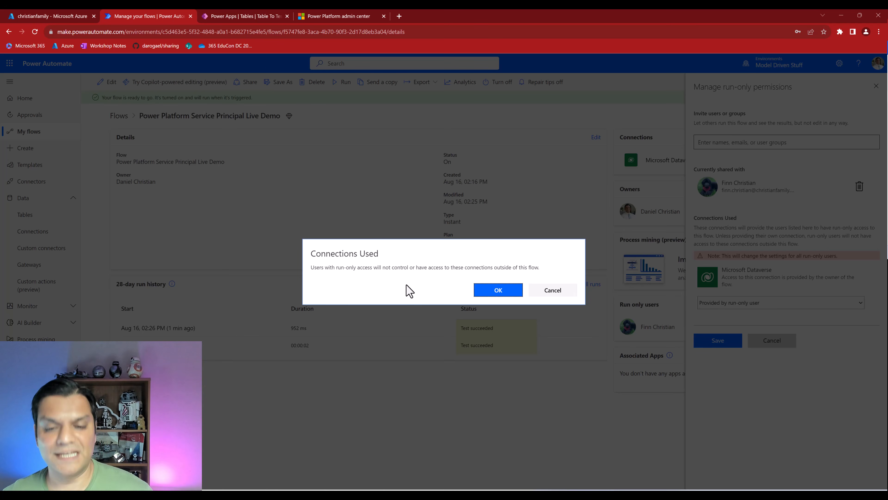
{"action": "left_click", "coordinate": [491, 291]}
{"action": "left_click", "coordinate": [705, 346]}
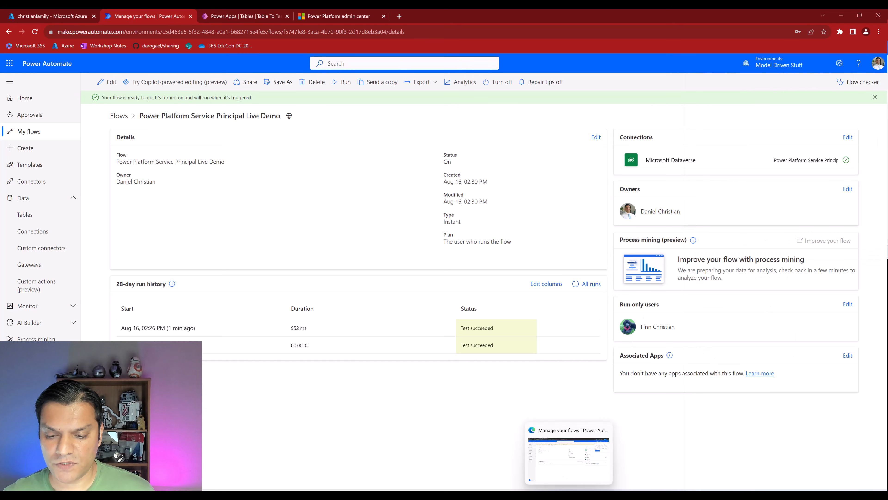
- As the run-only user, run the flow with Name 'Test 9' and Datasource 'Excel'
{"action": "left_click", "coordinate": [564, 471]}
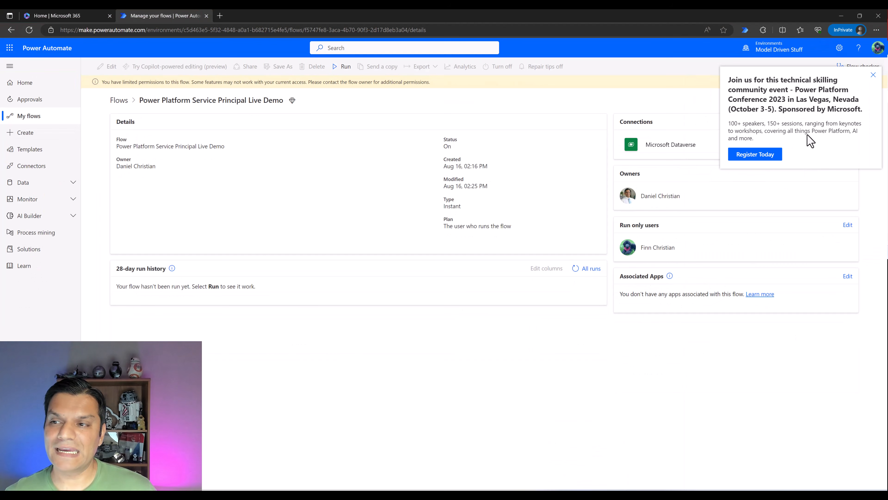
{"action": "left_click", "coordinate": [872, 74]}
{"action": "left_click", "coordinate": [343, 66]}
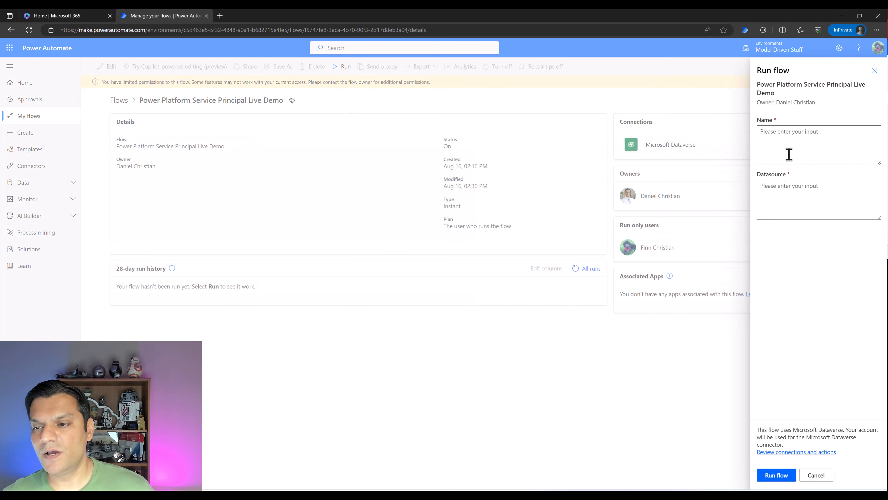
{"action": "left_click", "coordinate": [790, 156]}
{"action": "type", "text": "Tes"}
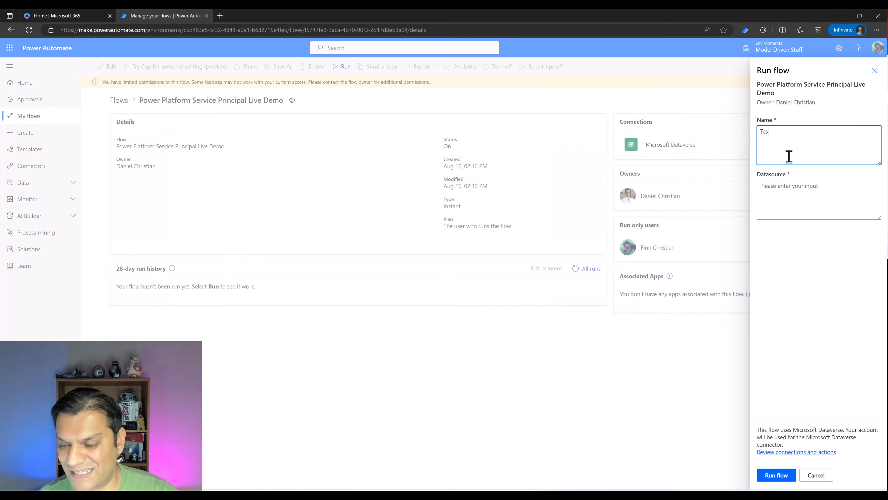
{"action": "type", "text": "t 9"}
{"action": "left_click", "coordinate": [773, 192]}
{"action": "type", "text": "Excel"}
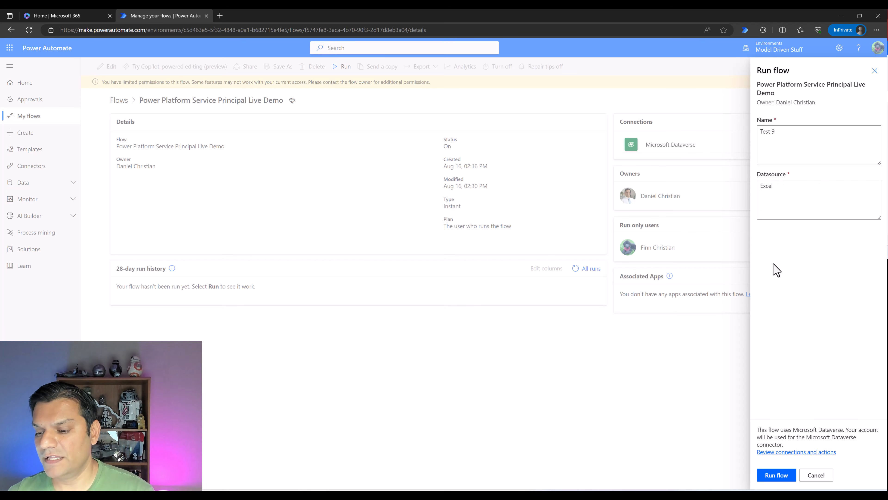
{"action": "left_click", "coordinate": [784, 475]}
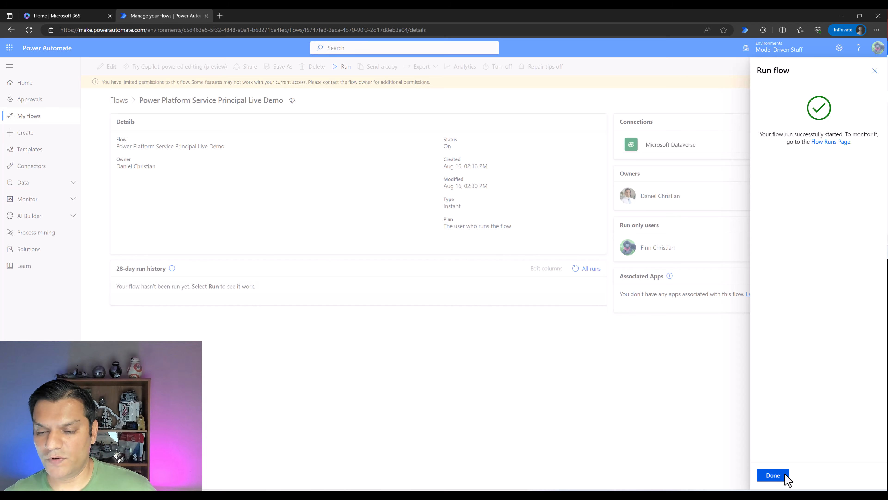
{"action": "left_click", "coordinate": [785, 475]}
- Reload the owner's Power Apps table to check for the new row
{"action": "mouse_move", "coordinate": [500, 487]}
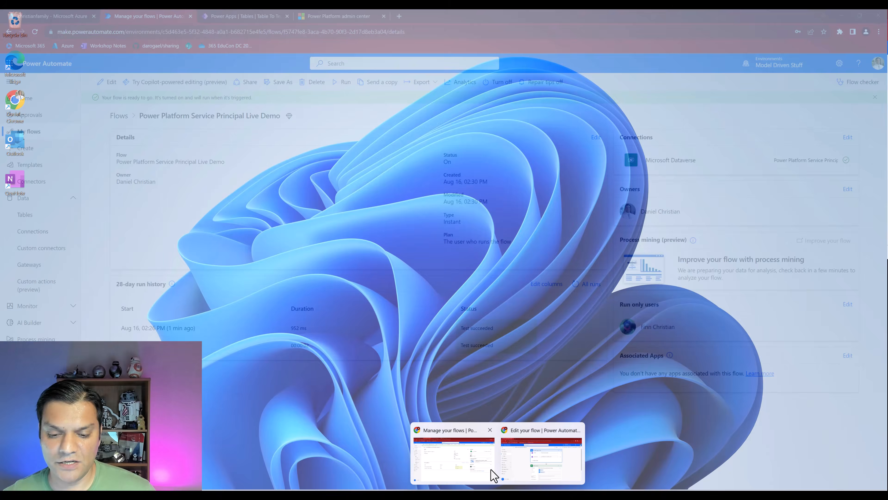
{"action": "left_click", "coordinate": [488, 474]}
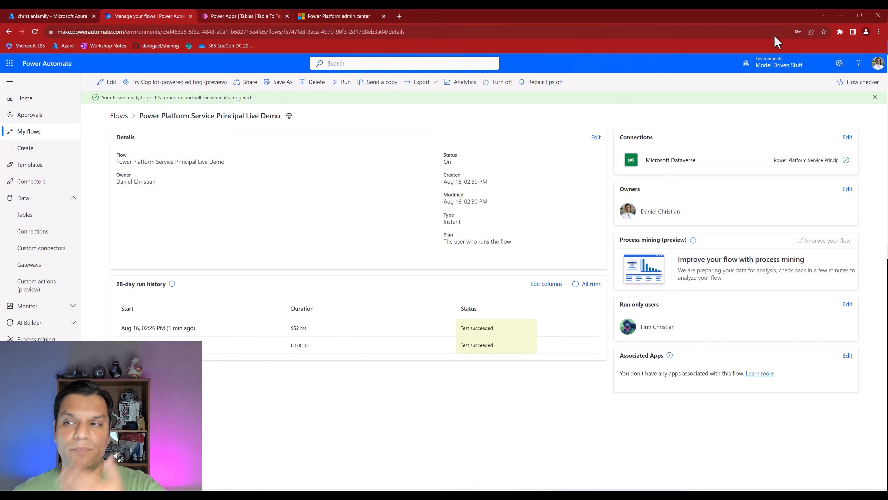
{"action": "left_click", "coordinate": [278, 16]}
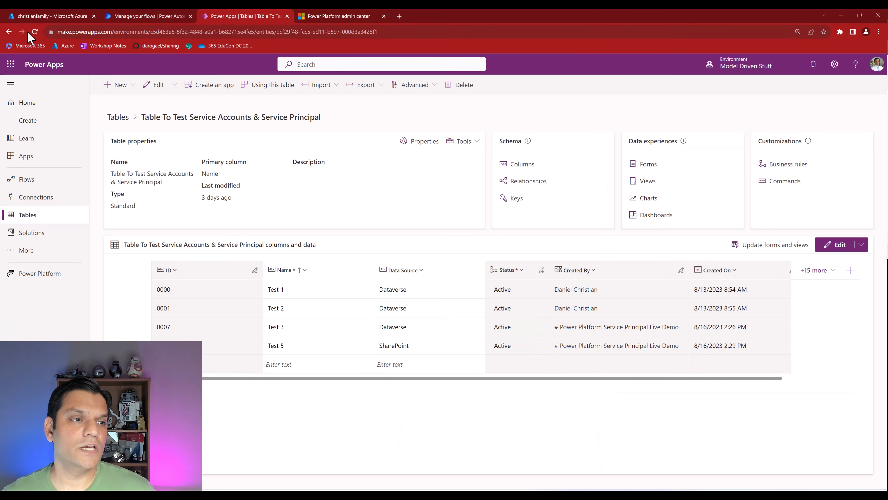
{"action": "left_click", "coordinate": [35, 32]}
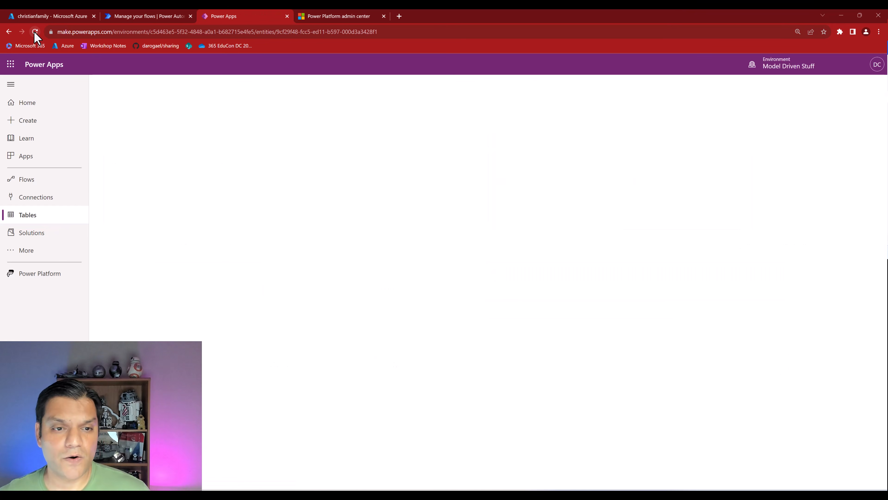